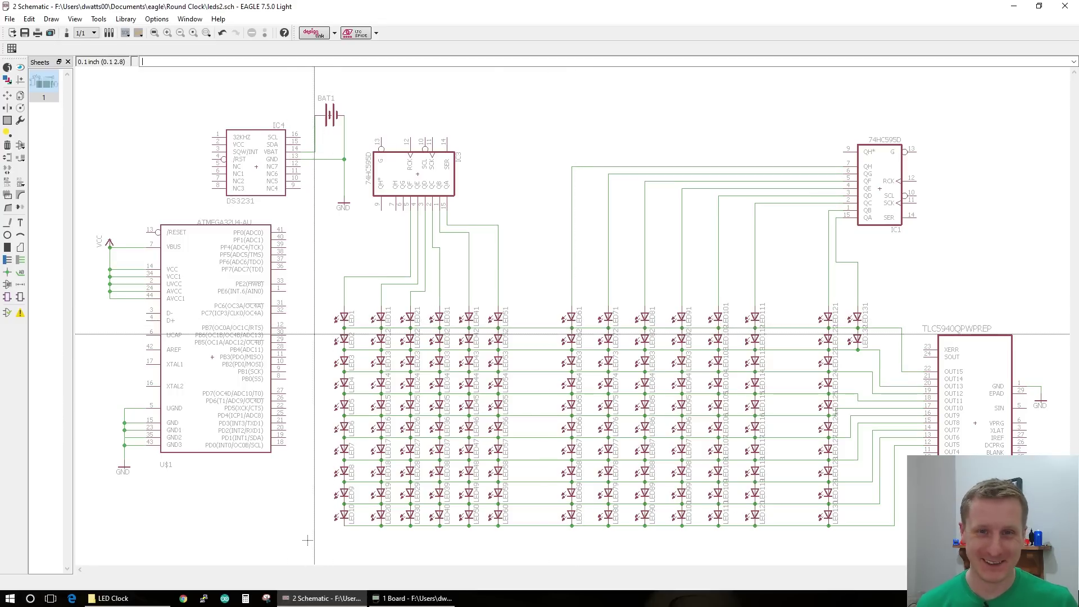
Zoom in and out over the LED clock schematic to inspect its microcontroller, clock chip and drivers.
scroll(261, 155, up, 1)
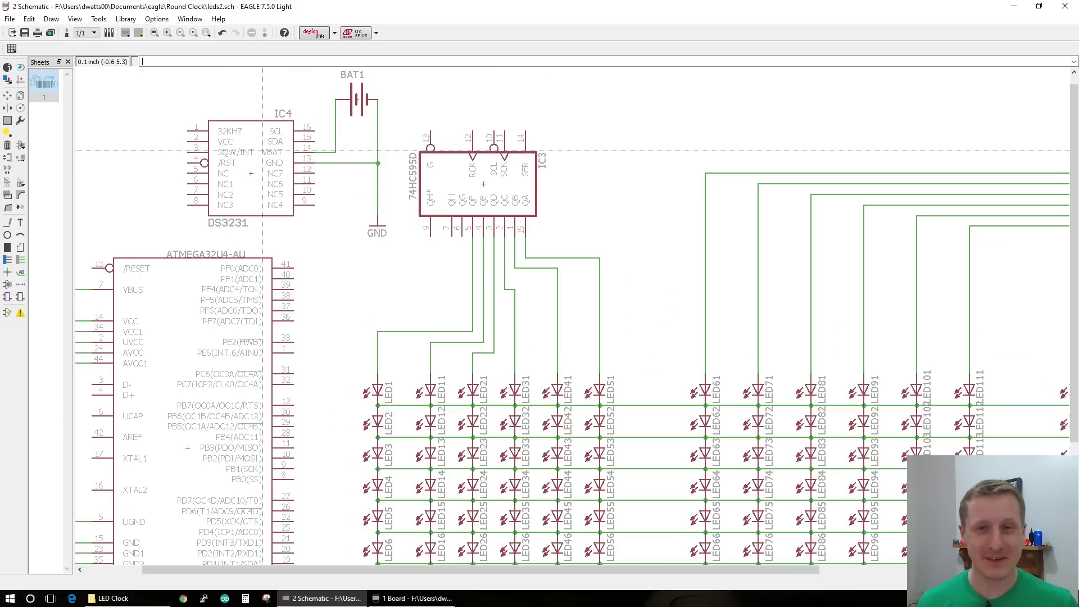
scroll(274, 156, down, 1)
scroll(190, 399, up, 1)
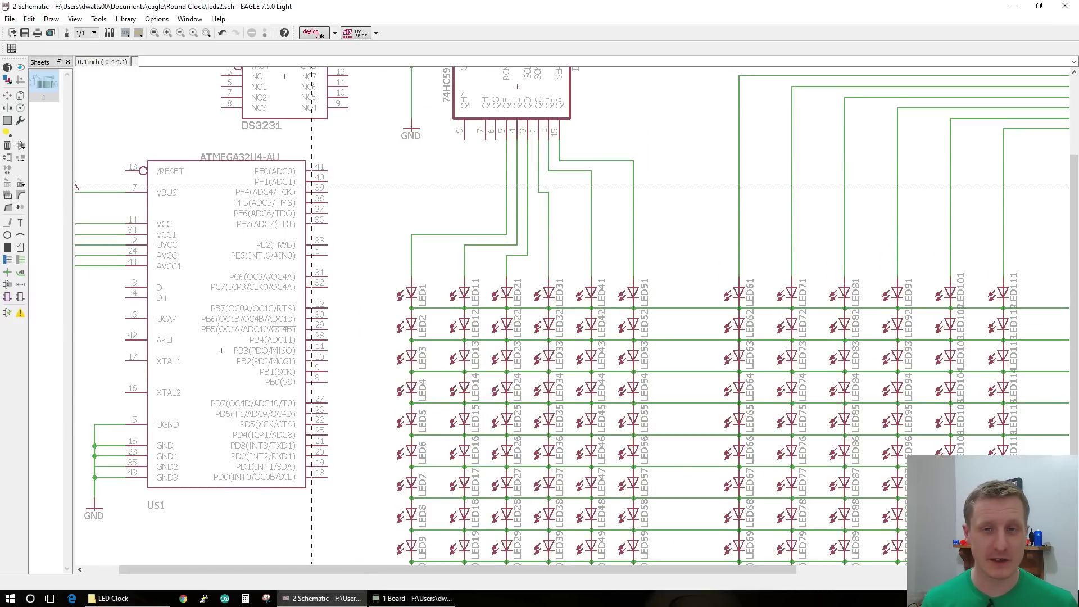
scroll(311, 185, down, 1)
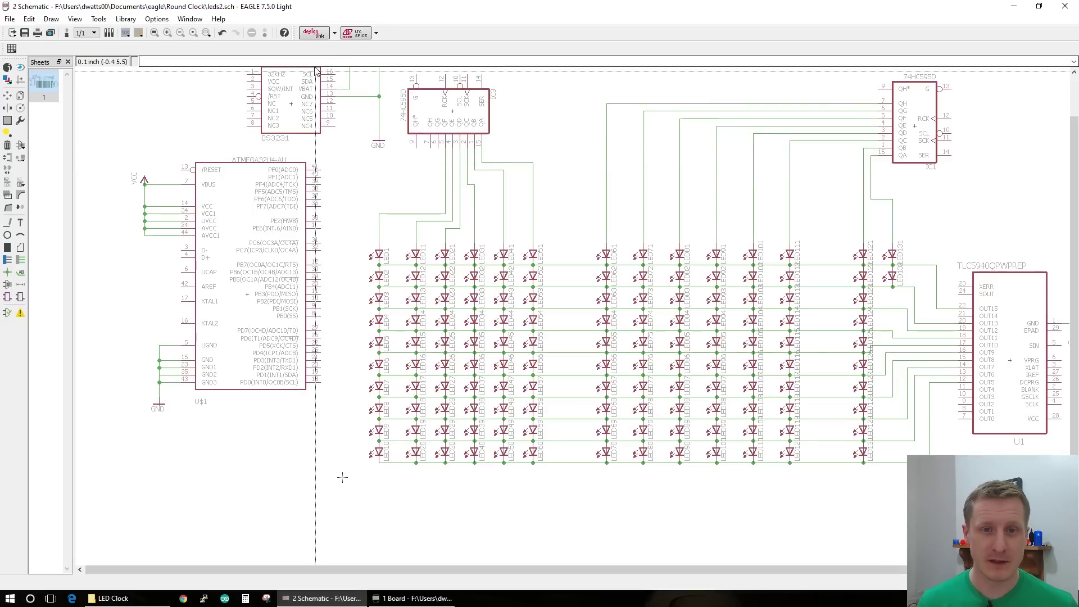
scroll(312, 84, up, 1)
scroll(307, 106, up, 1)
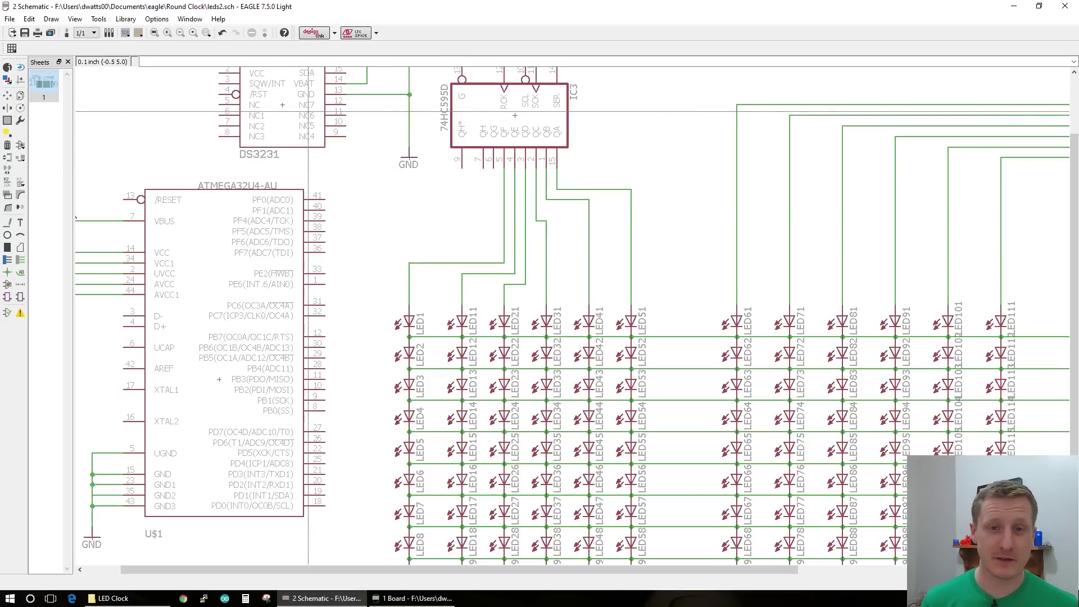
scroll(307, 114, down, 1)
scroll(306, 114, down, 3)
scroll(306, 115, up, 1)
scroll(305, 117, up, 3)
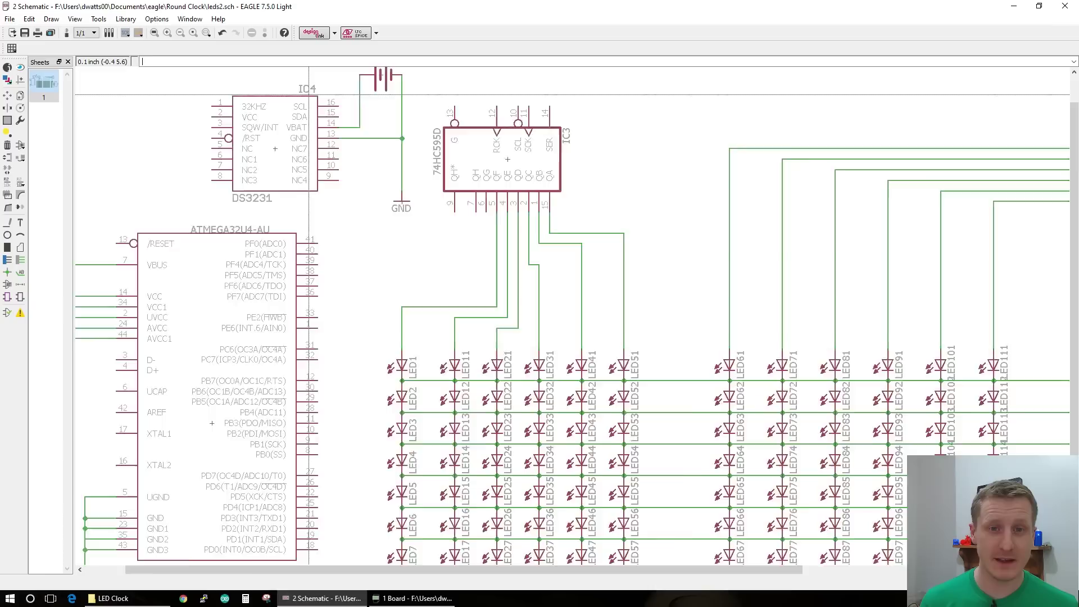
scroll(305, 119, up, 1)
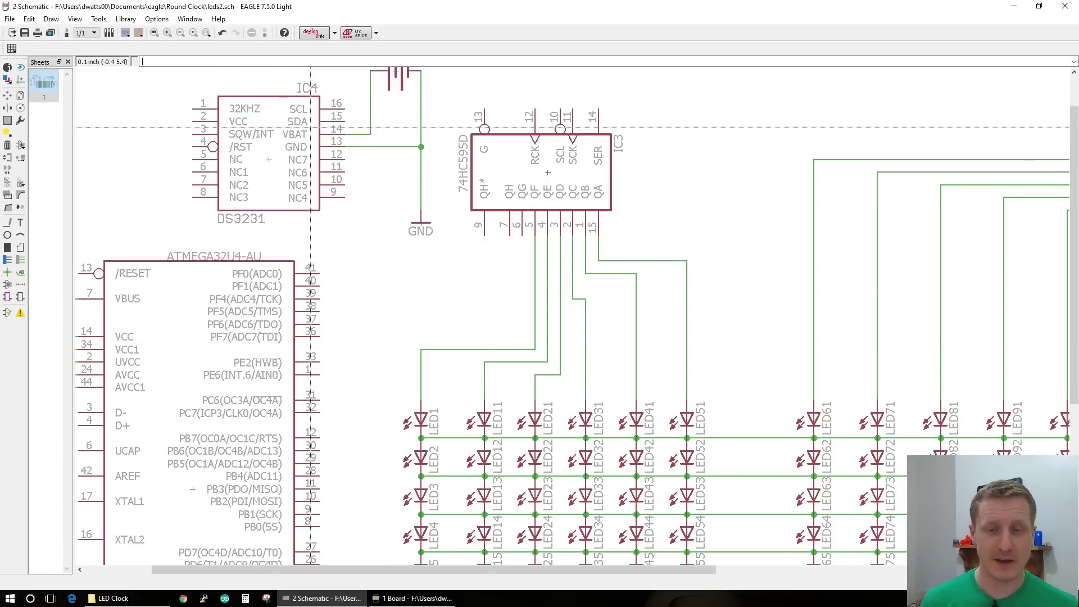
scroll(174, 331, down, 2)
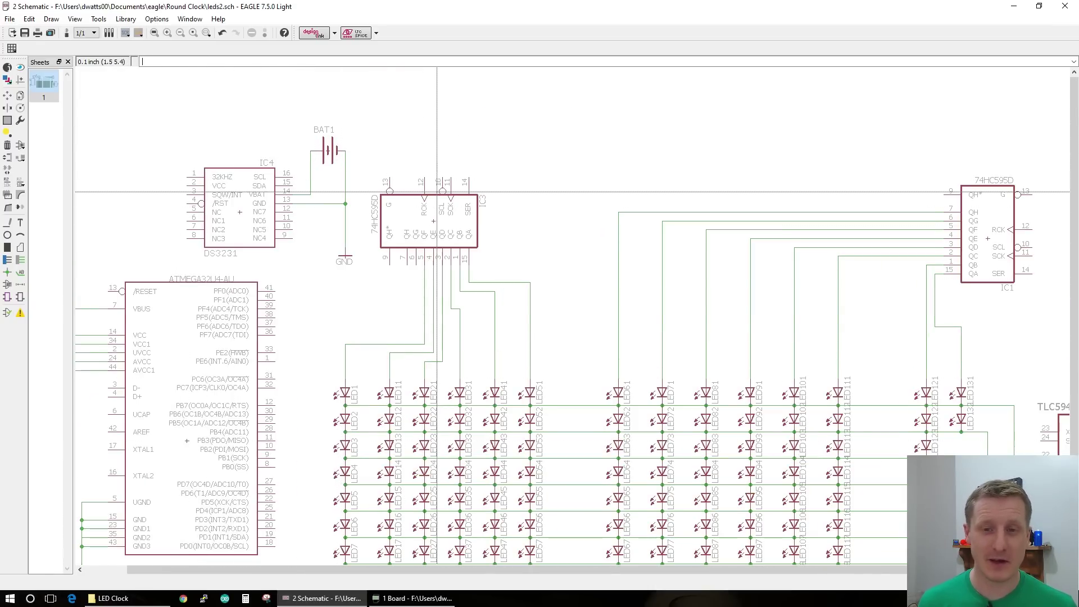
scroll(715, 445, down, 2)
scroll(715, 445, up, 2)
scroll(811, 533, down, 3)
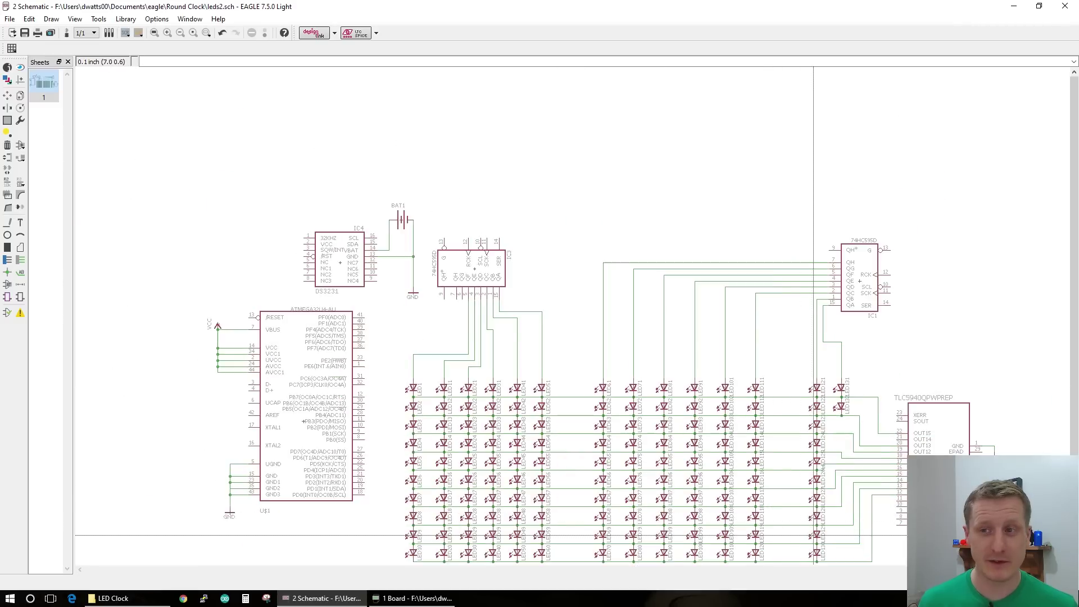
scroll(815, 559, up, 2)
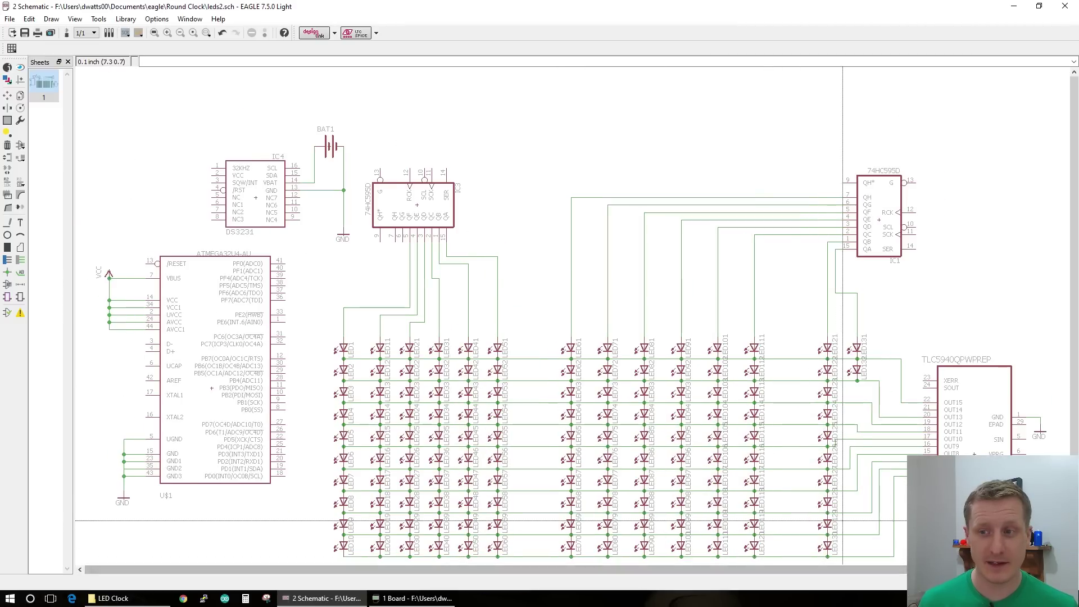
Switch toward the board window from the taskbar, adjusting the zoom.
click(858, 570)
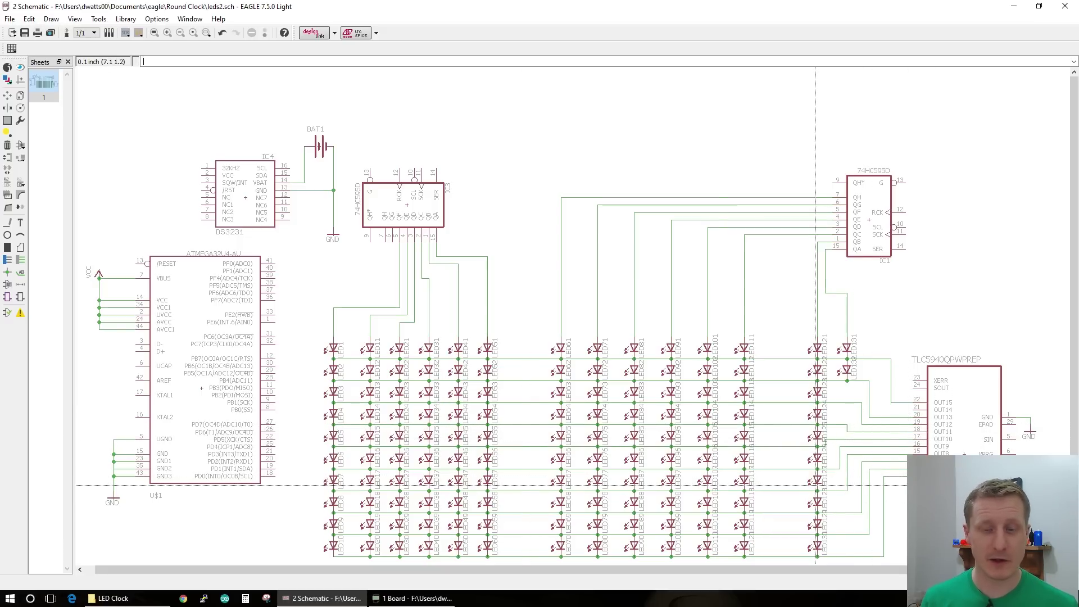
scroll(578, 385, down, 1)
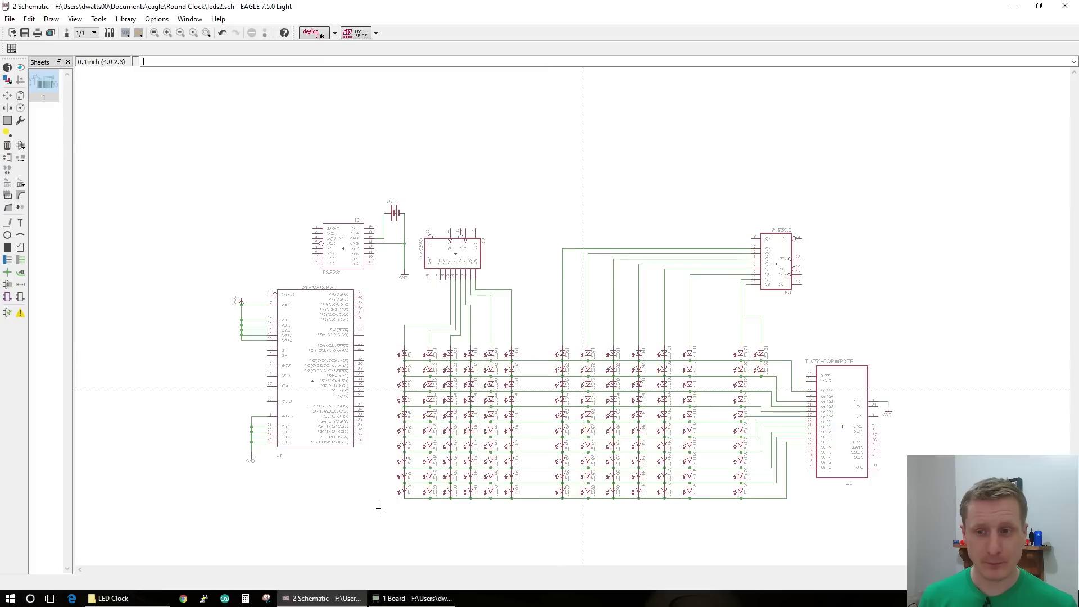
scroll(596, 412, up, 1)
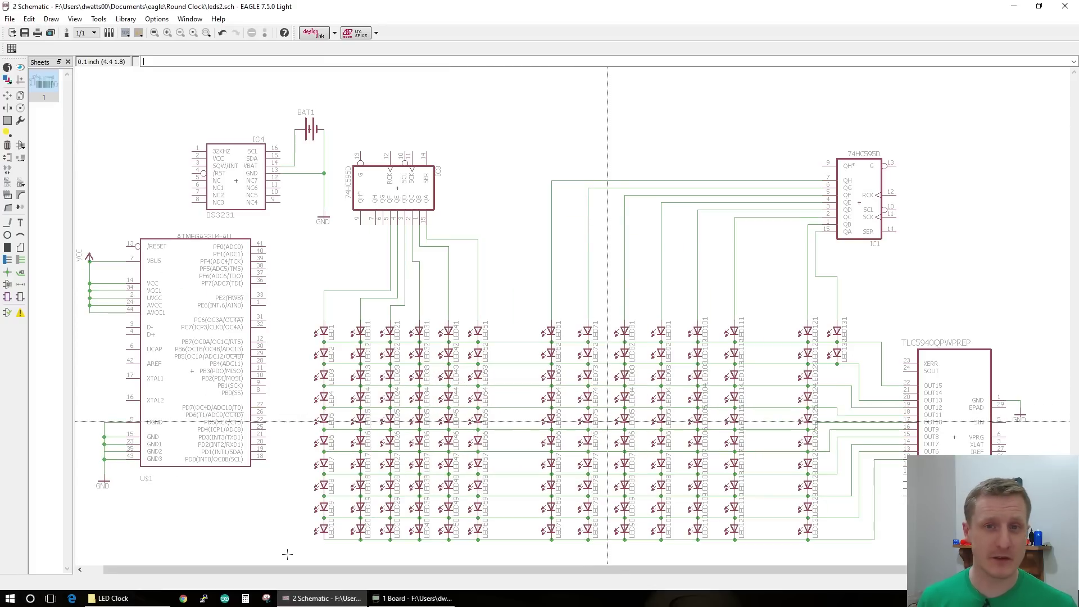
Bring up the board layout and recalculate its airwires with Ratsnest.
click(416, 599)
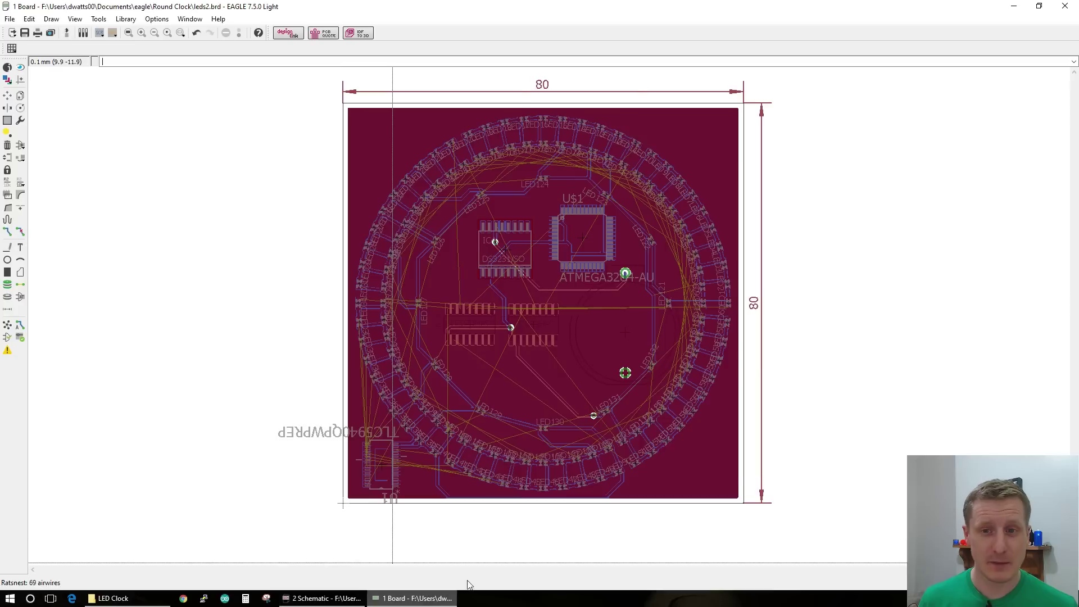
scroll(644, 305, up, 1)
scroll(644, 305, up, 1)
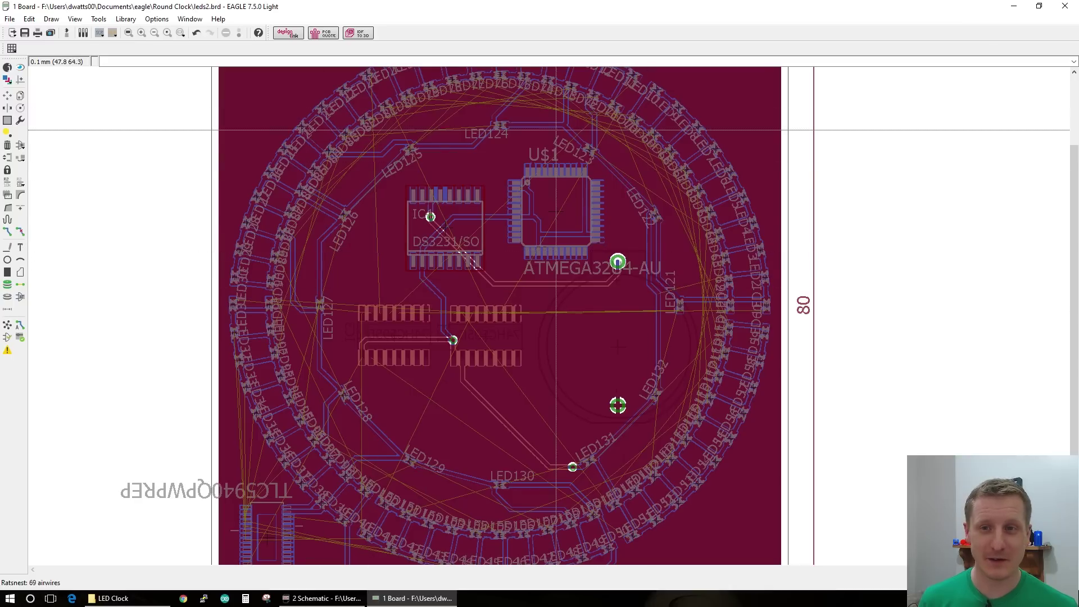
click(8, 326)
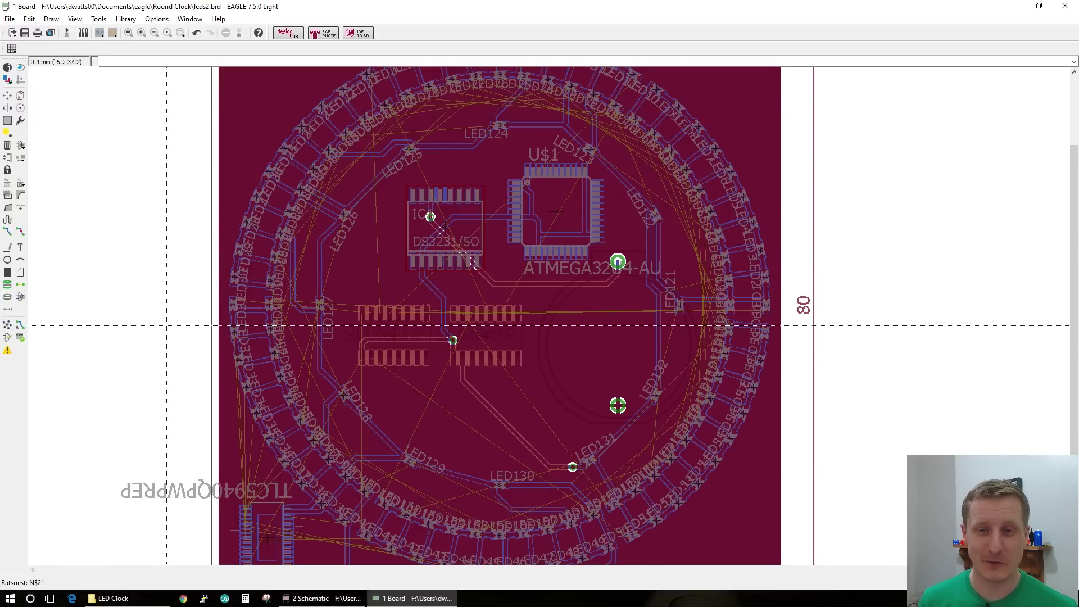
Zoom and pan across the 80 mm round board to show its top edge.
scroll(455, 309, down, 1)
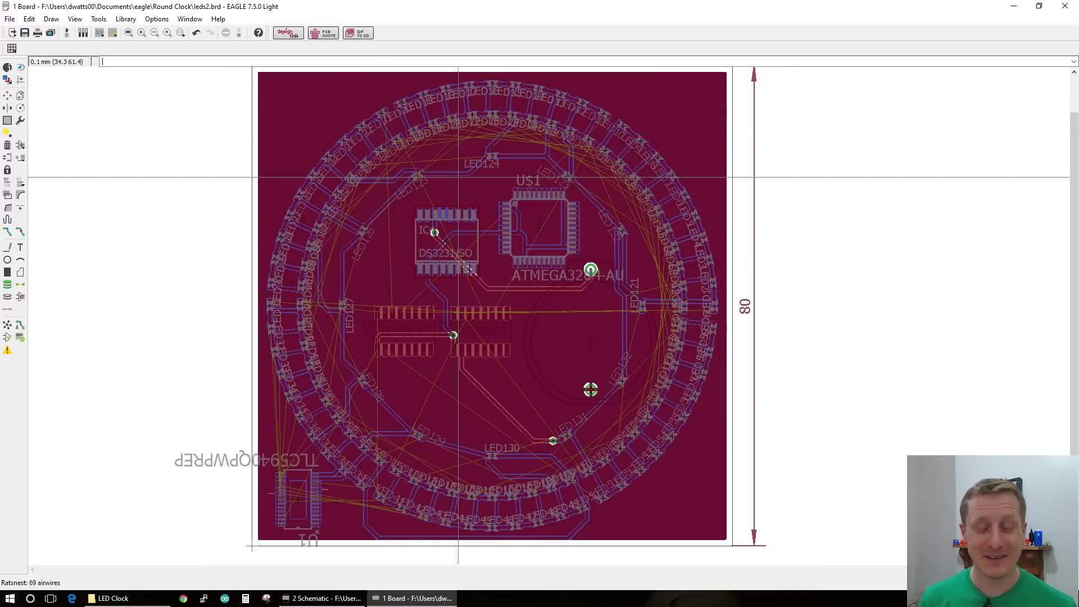
scroll(457, 181, up, 1)
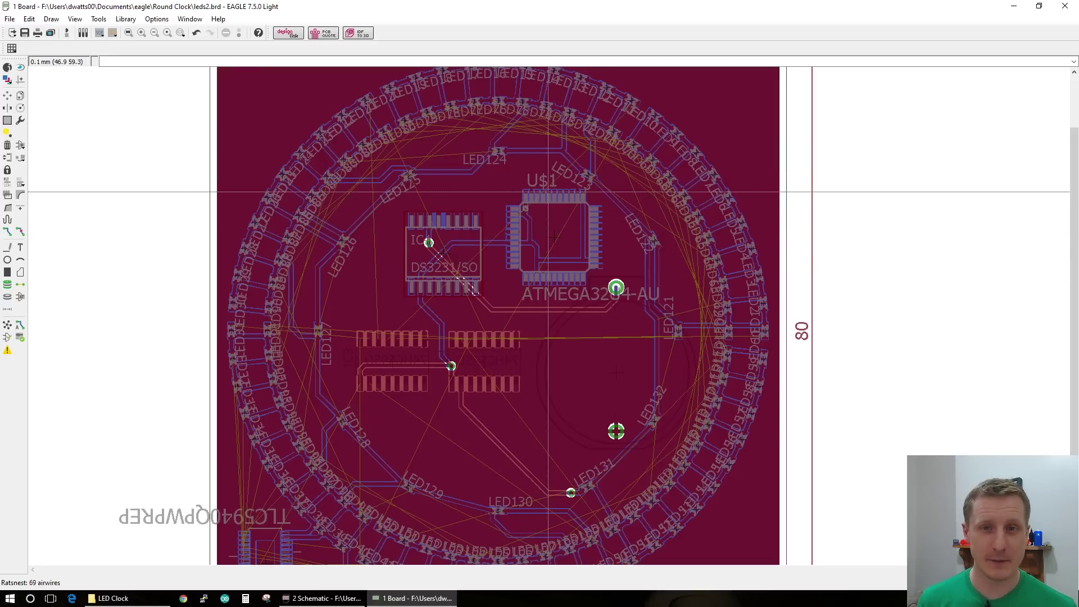
scroll(410, 361, up, 2)
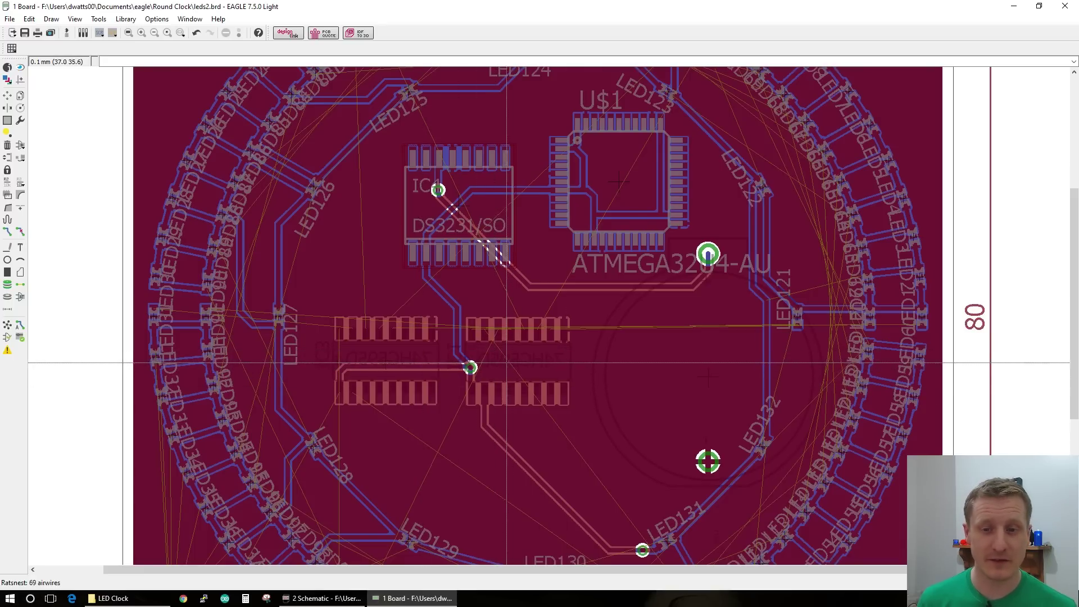
scroll(509, 362, down, 1)
scroll(509, 361, down, 2)
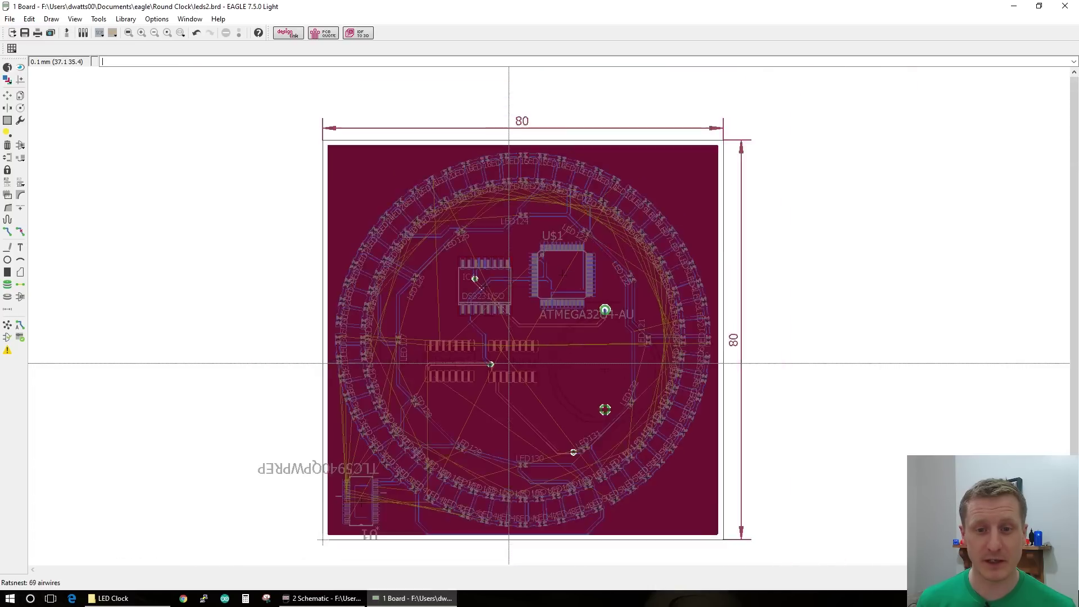
scroll(414, 488, down, 1)
scroll(401, 484, up, 1)
scroll(401, 484, up, 1)
scroll(401, 484, up, 2)
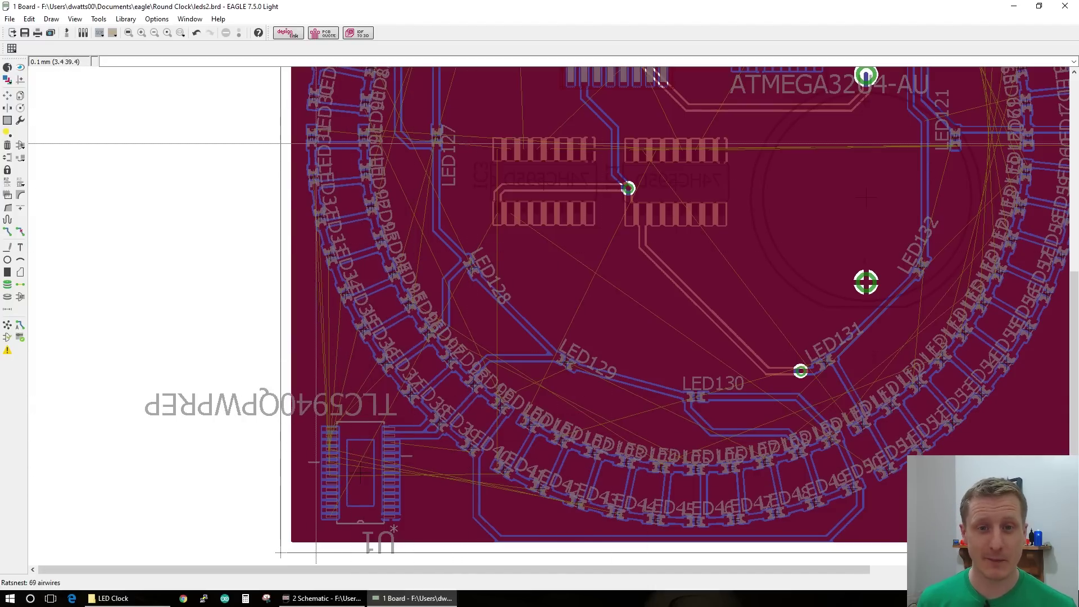
scroll(337, 414, down, 1)
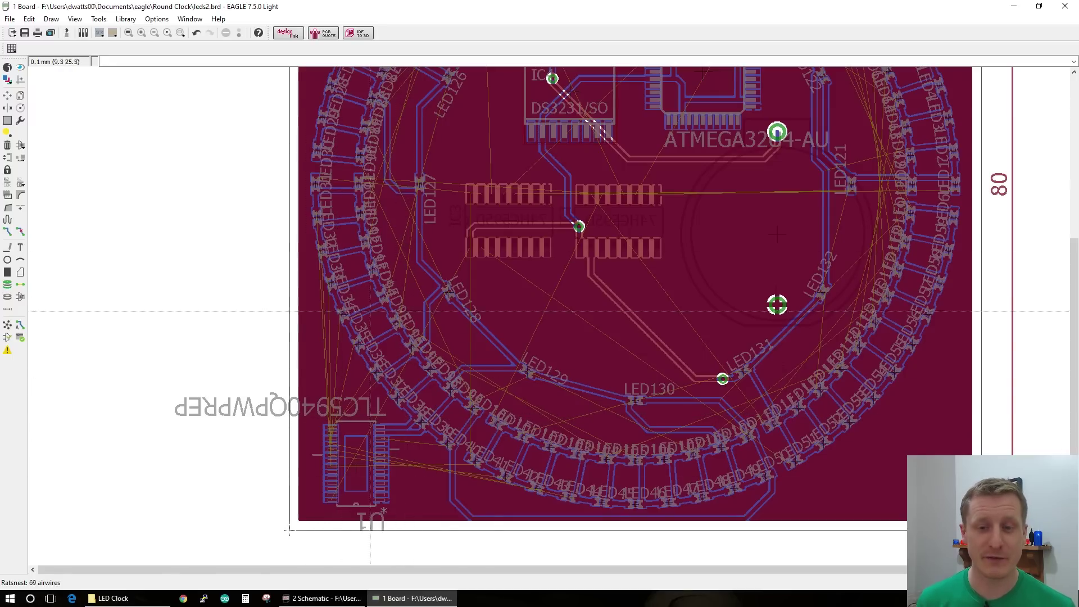
scroll(397, 394, down, 2)
scroll(600, 104, down, 1)
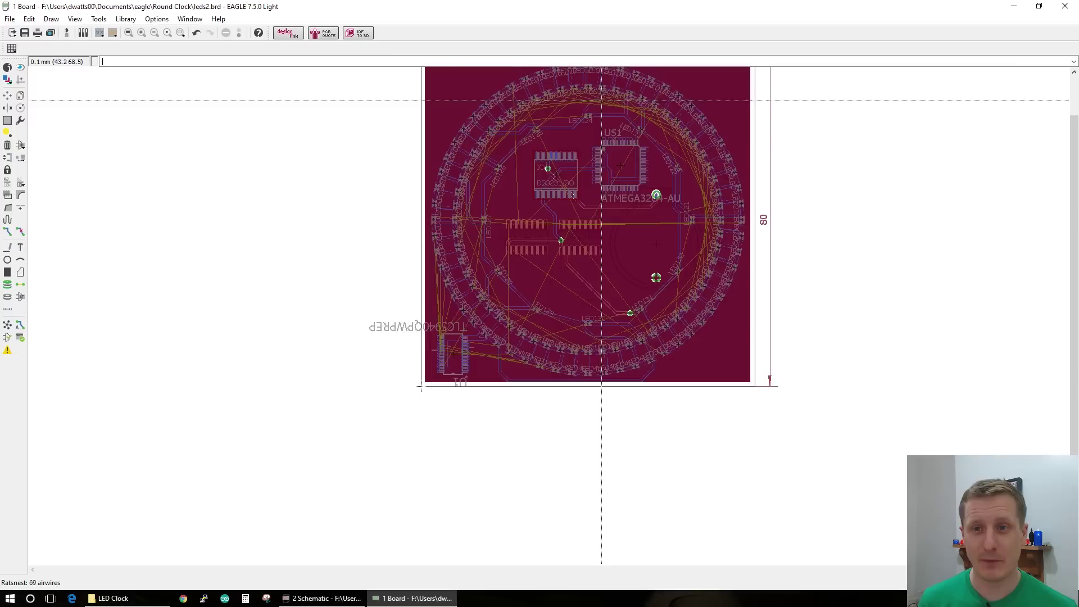
scroll(598, 104, down, 1)
scroll(602, 92, up, 2)
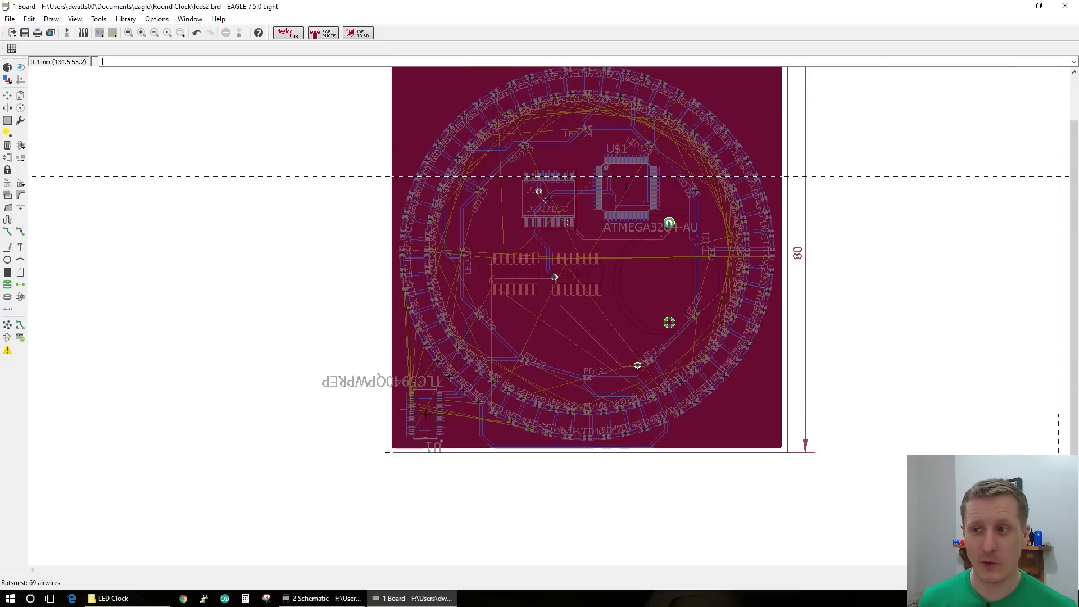
middle_drag(997, 84, 997, 131)
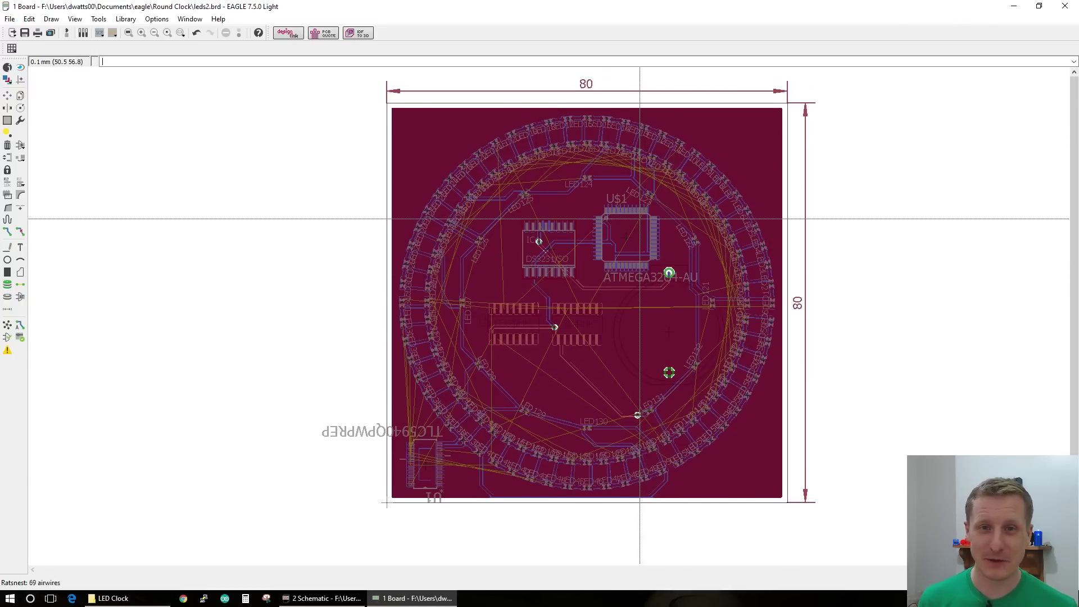
Set up the autorouter for a new job with 'Continue existing job' unchecked.
click(19, 328)
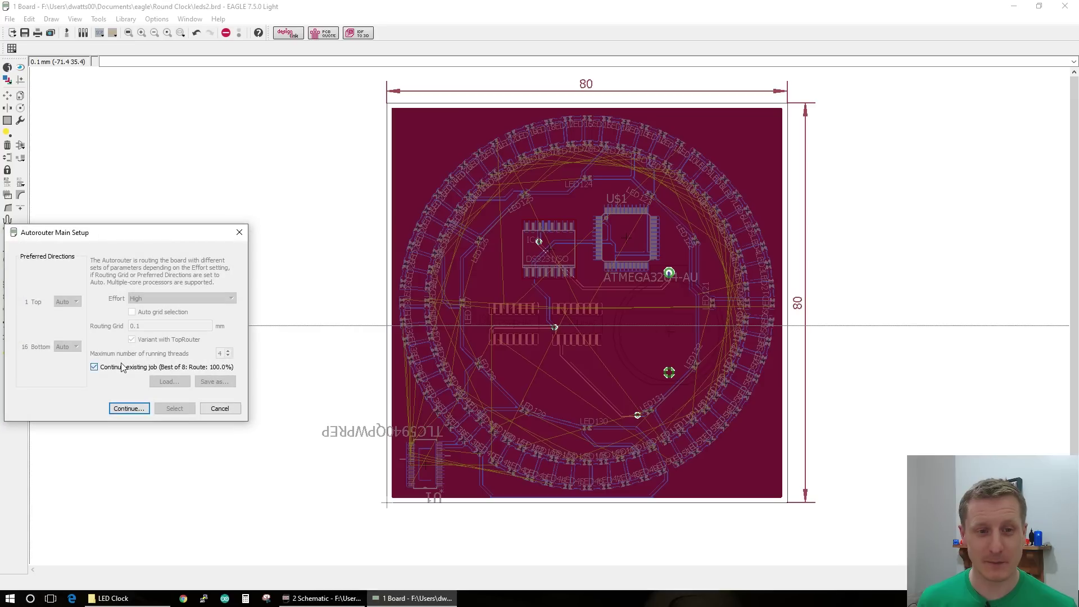
click(122, 367)
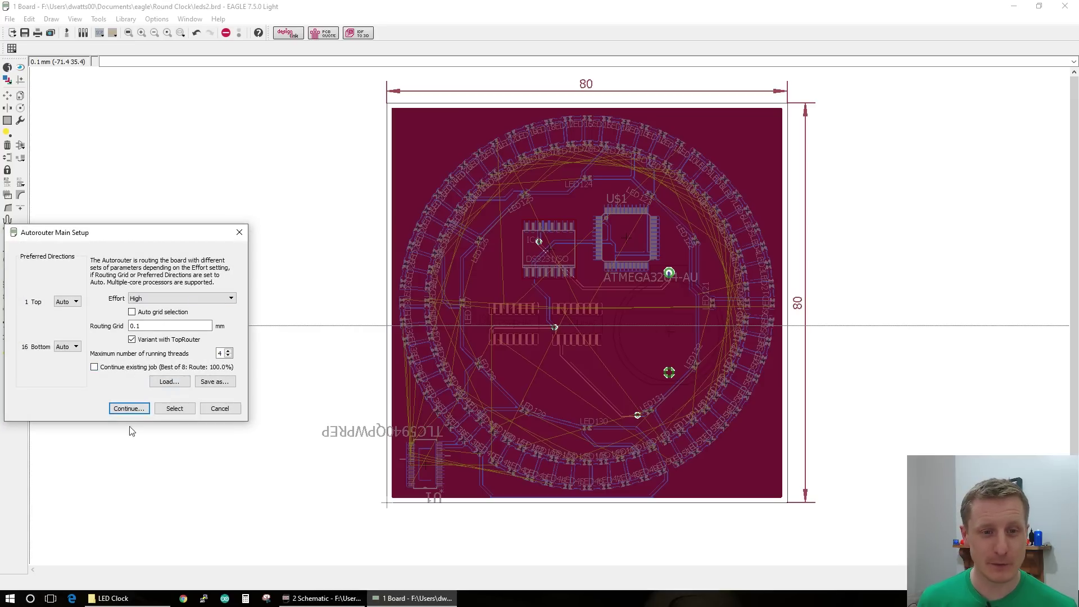
click(128, 408)
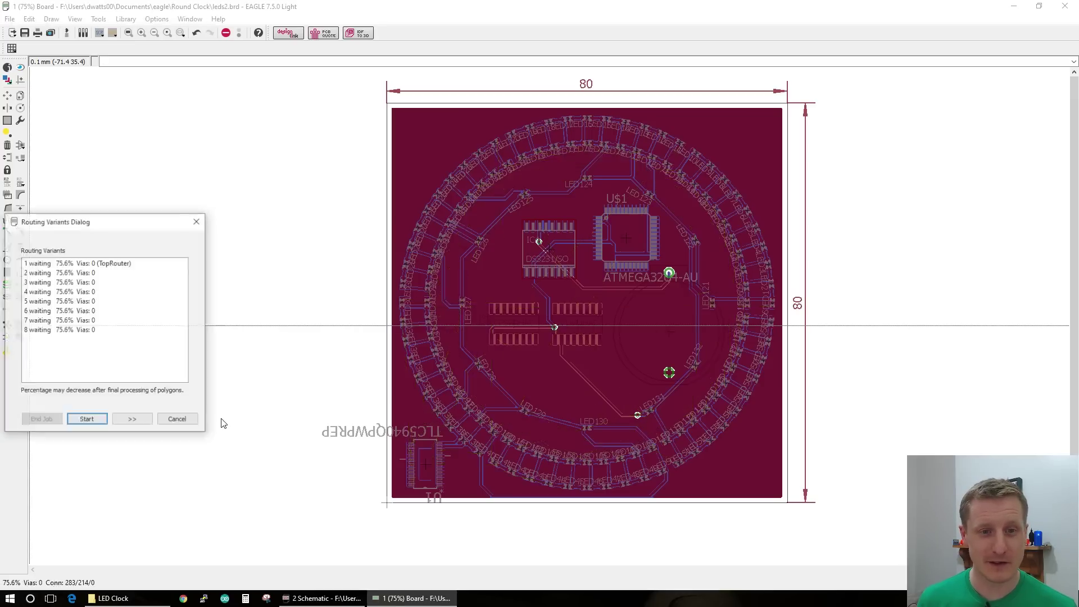
Route all variants and preview the 93-via Optimize12 and 108-via routings.
click(90, 421)
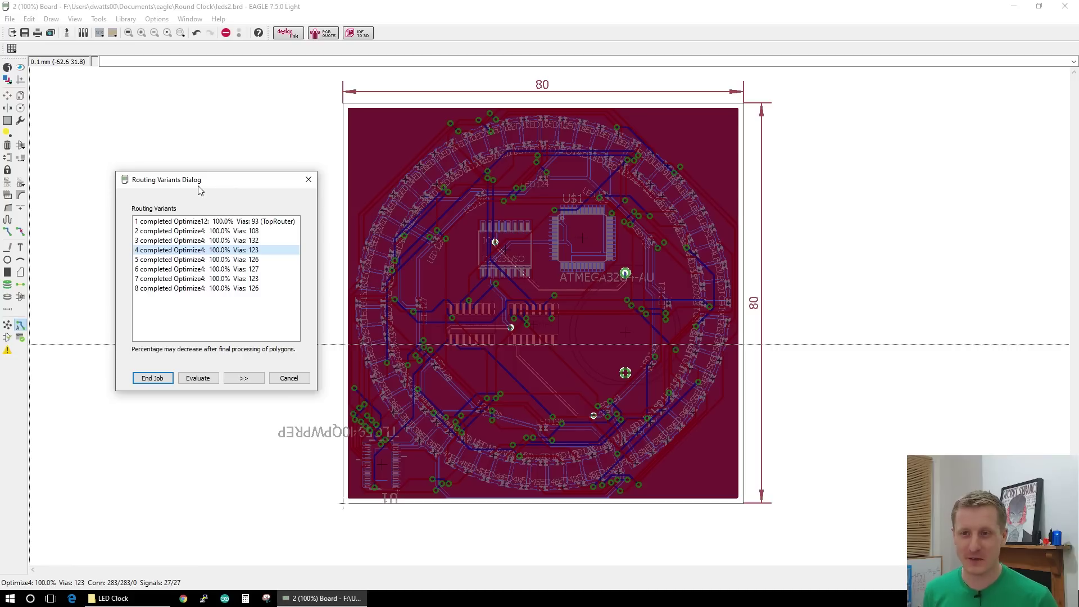
drag(237, 183, 240, 190)
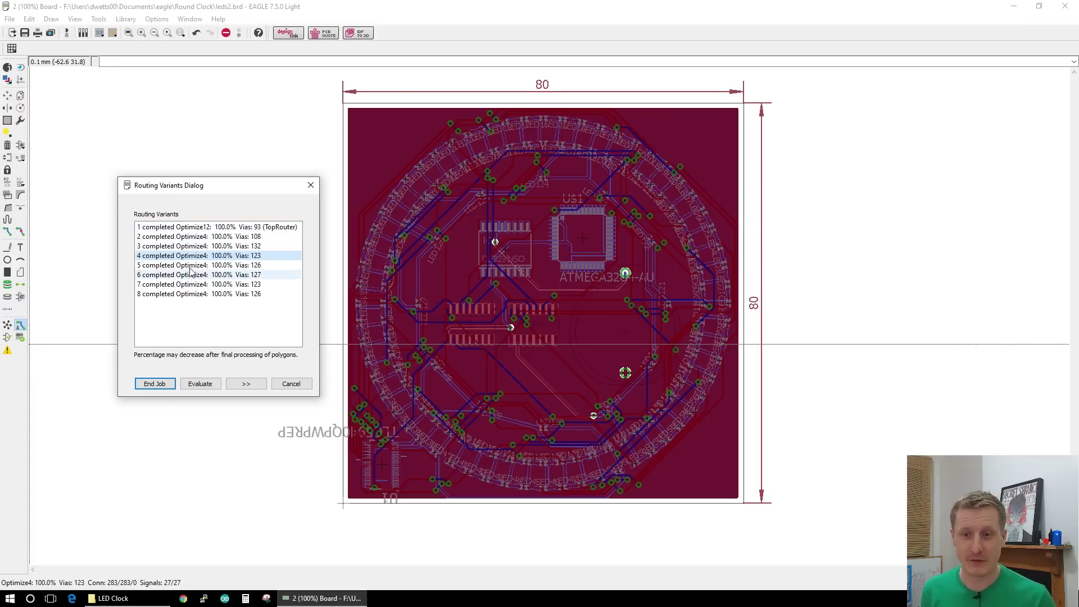
click(209, 228)
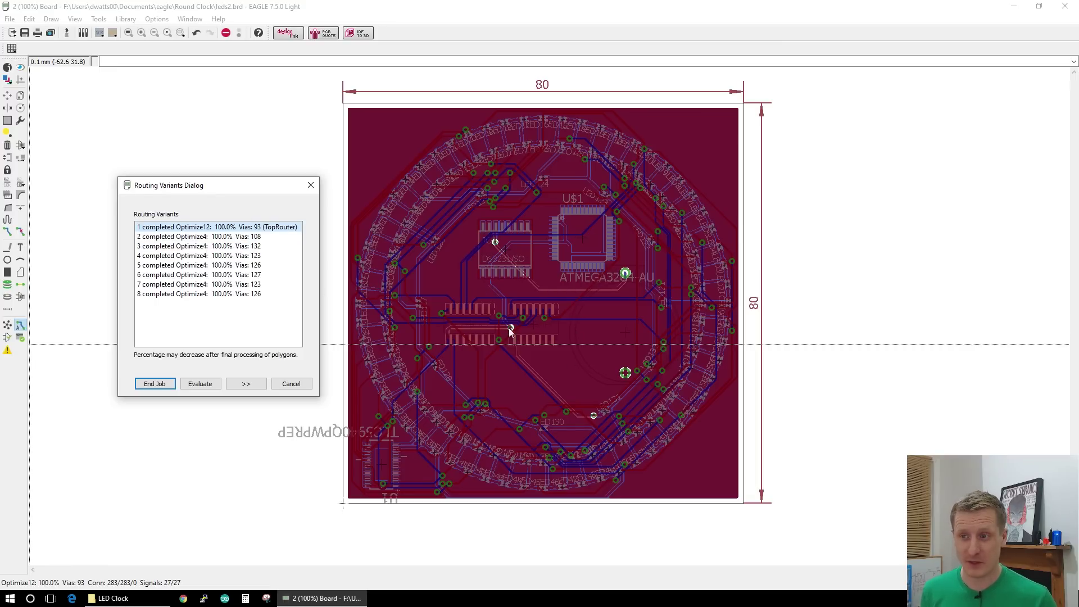
click(216, 237)
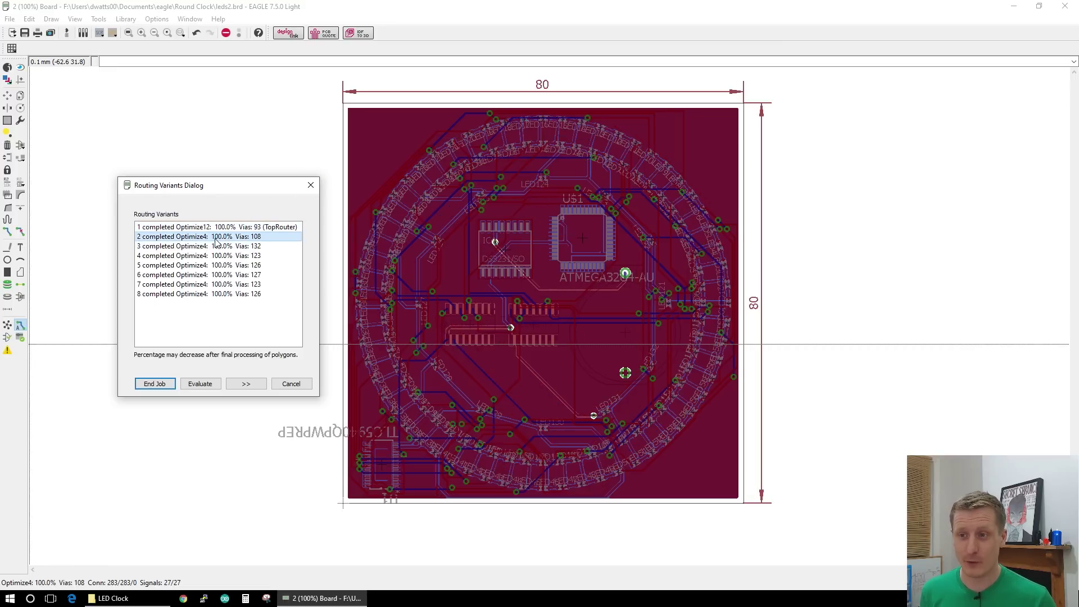
Compare the 123-, 132-, 127- and 126-via variant routings.
click(217, 257)
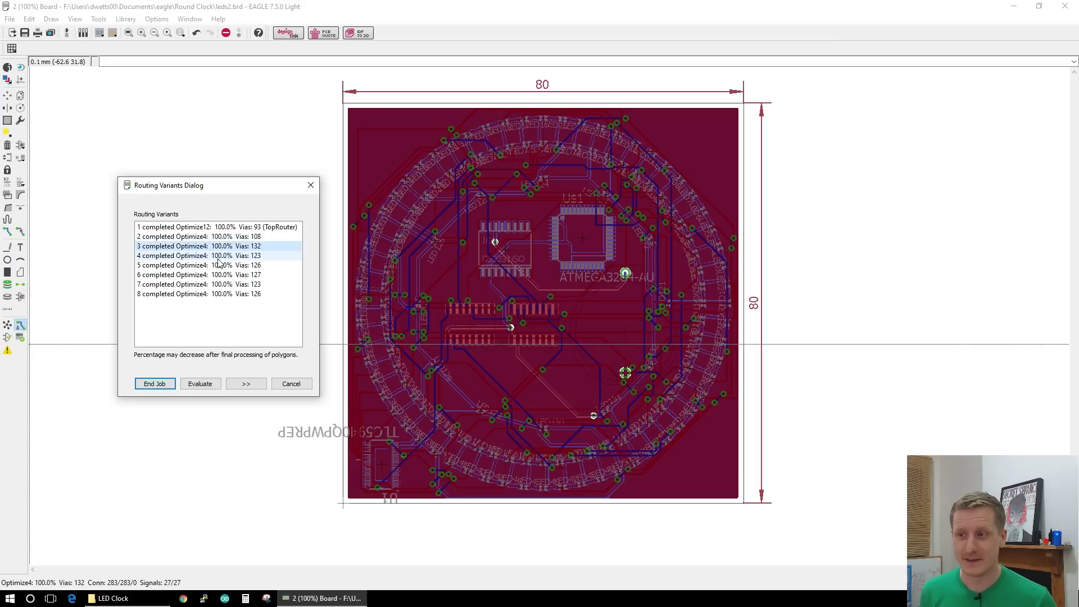
click(233, 245)
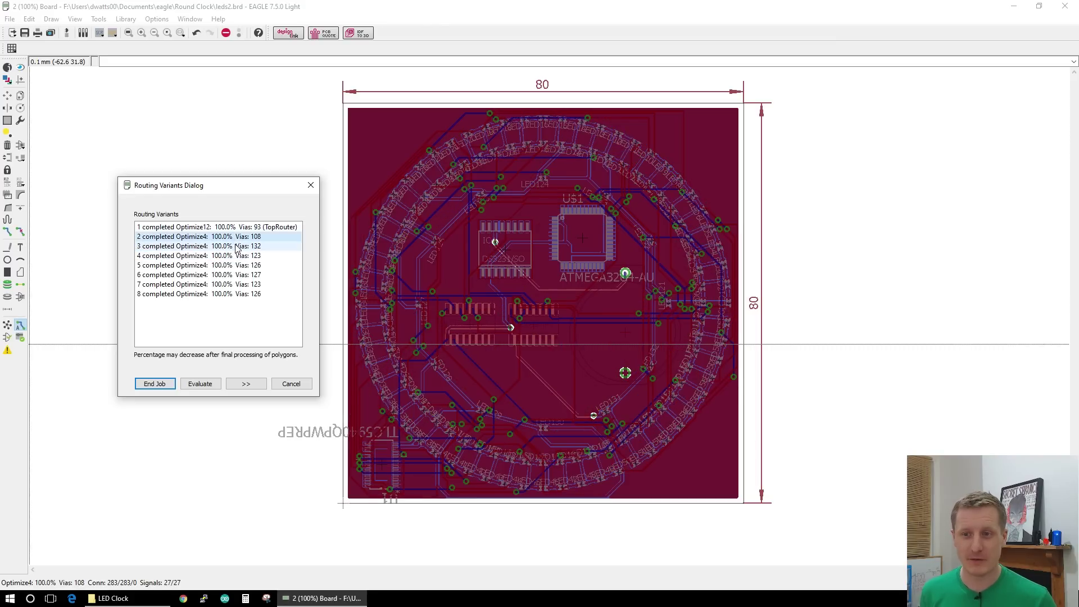
click(238, 257)
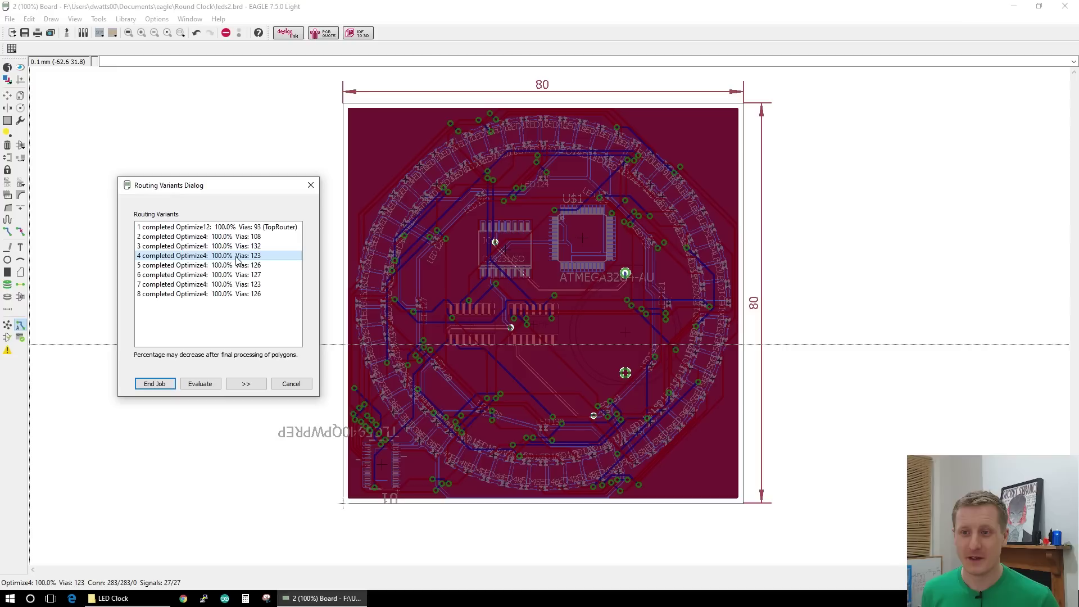
click(239, 274)
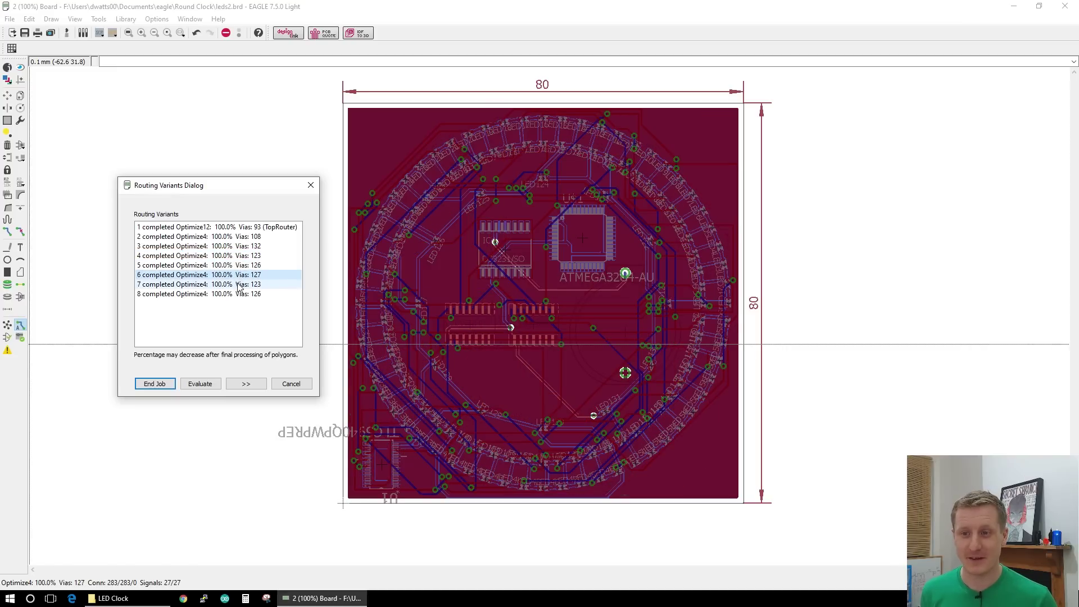
click(239, 285)
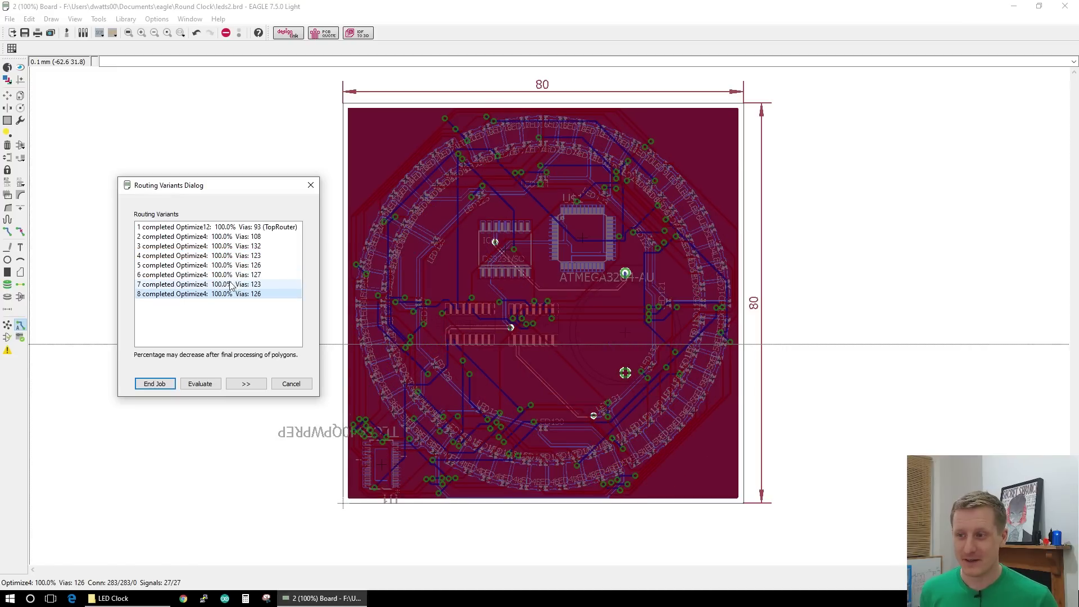
click(233, 274)
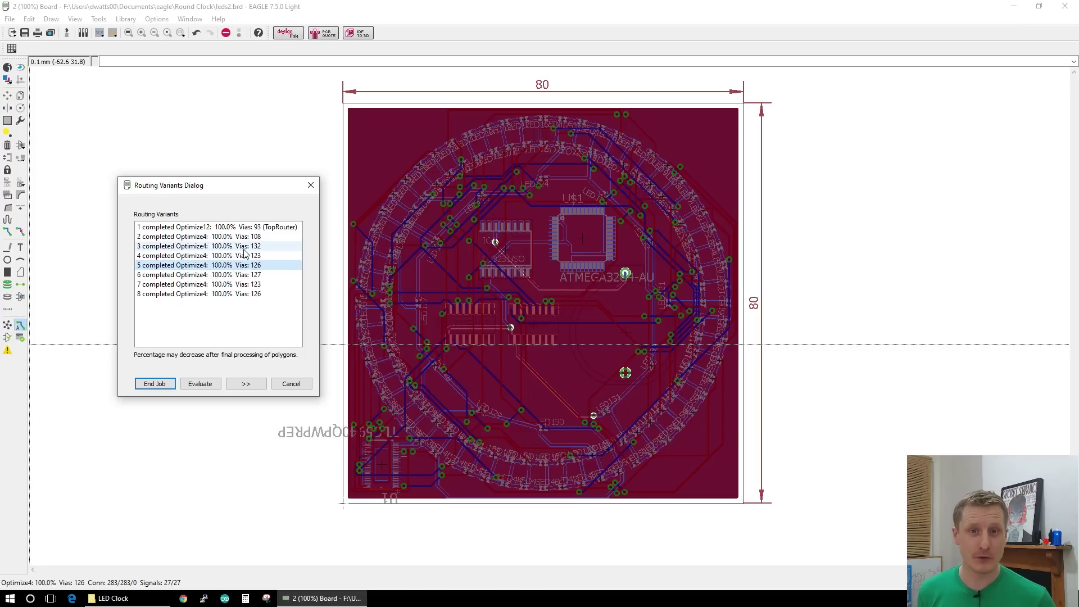
Recheck the 123- and 132-via variants, then cancel all variants, leaving the board unrouted.
click(240, 256)
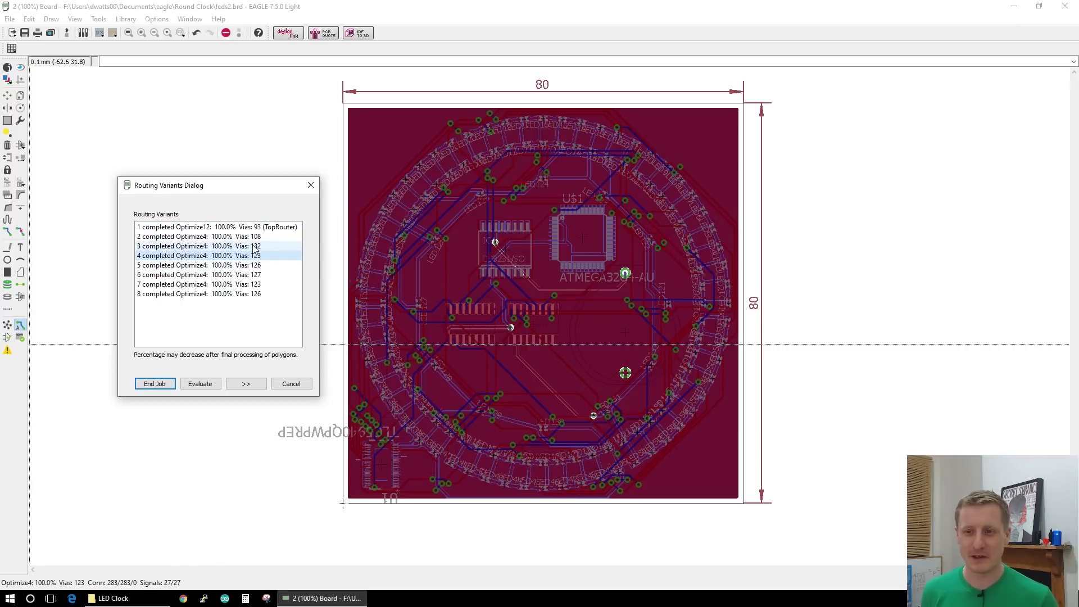
click(254, 247)
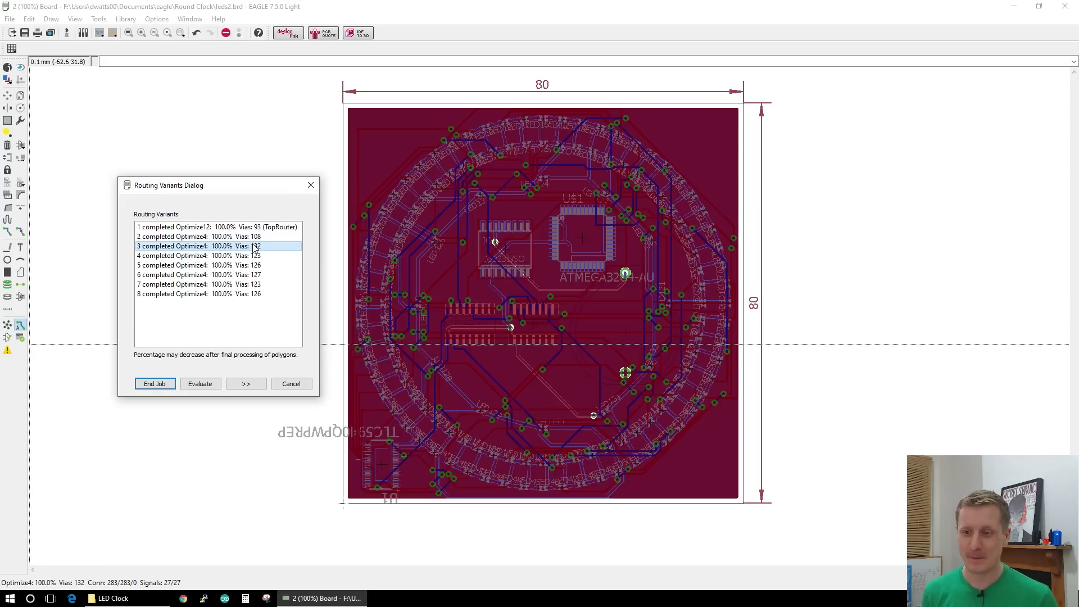
click(289, 387)
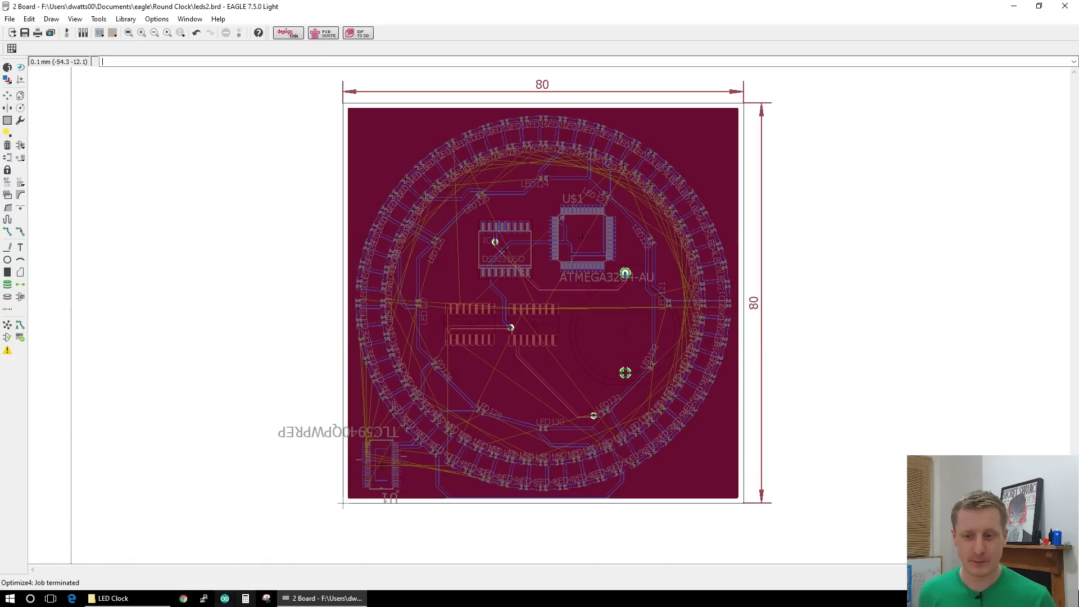
click(185, 600)
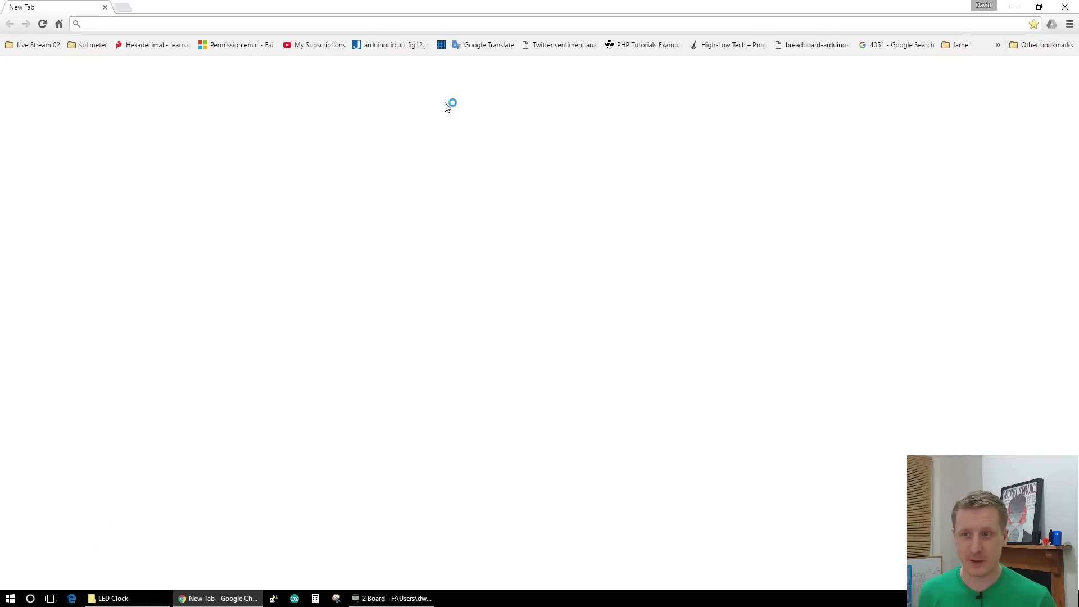
View the blue LED ring clock and Mixed-Signal LED Clock PCB images, then return to EAGLE.
mouse_move(427, 7)
mouse_down()
mouse_move(42, 190)
mouse_move(3, 15)
mouse_up()
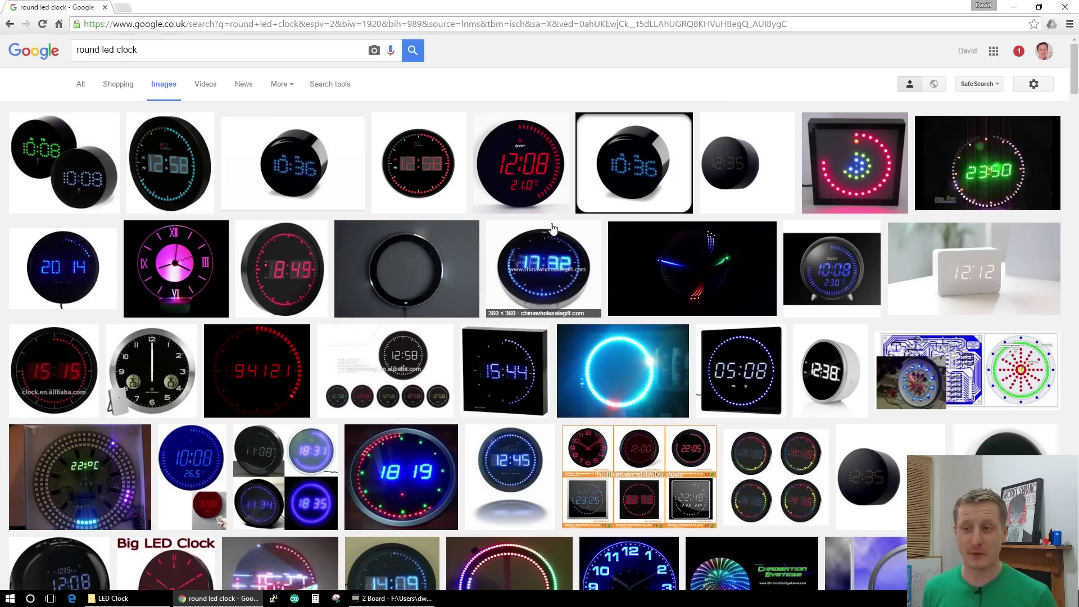
click(639, 382)
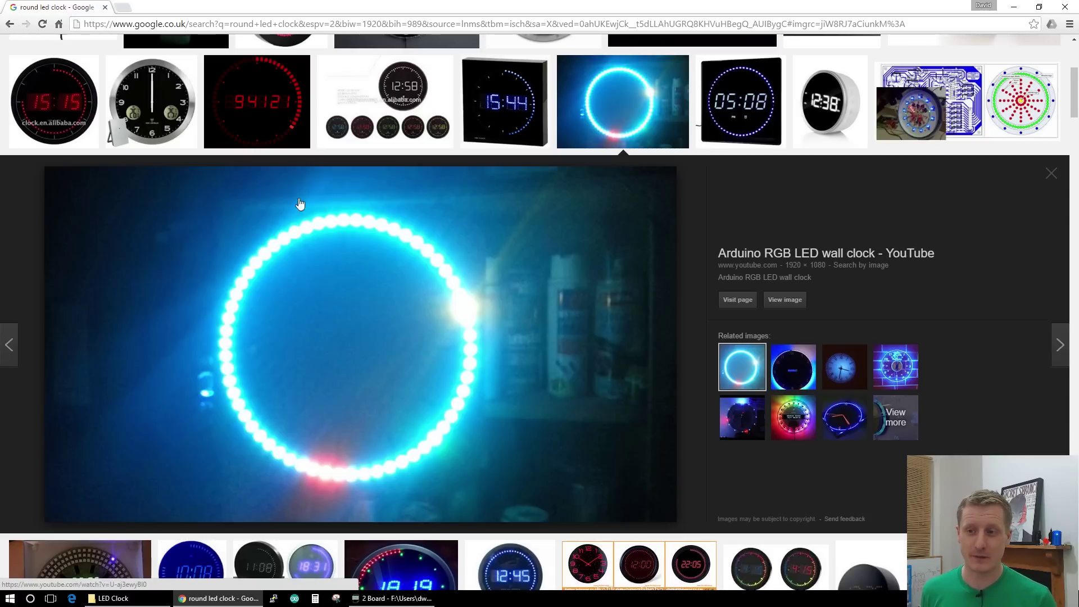
scroll(493, 388, up, 2)
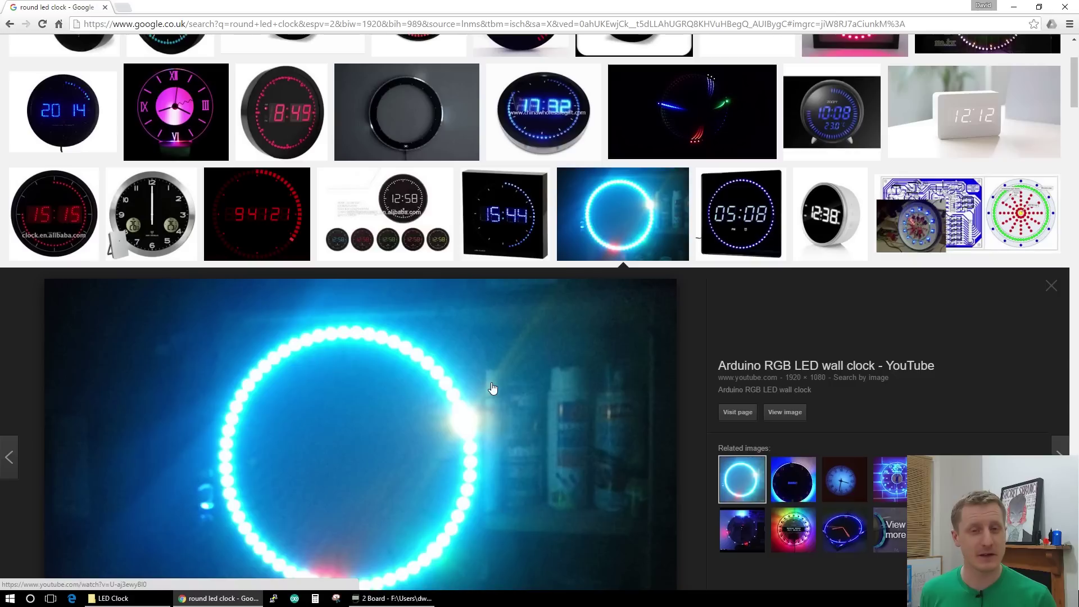
click(1010, 193)
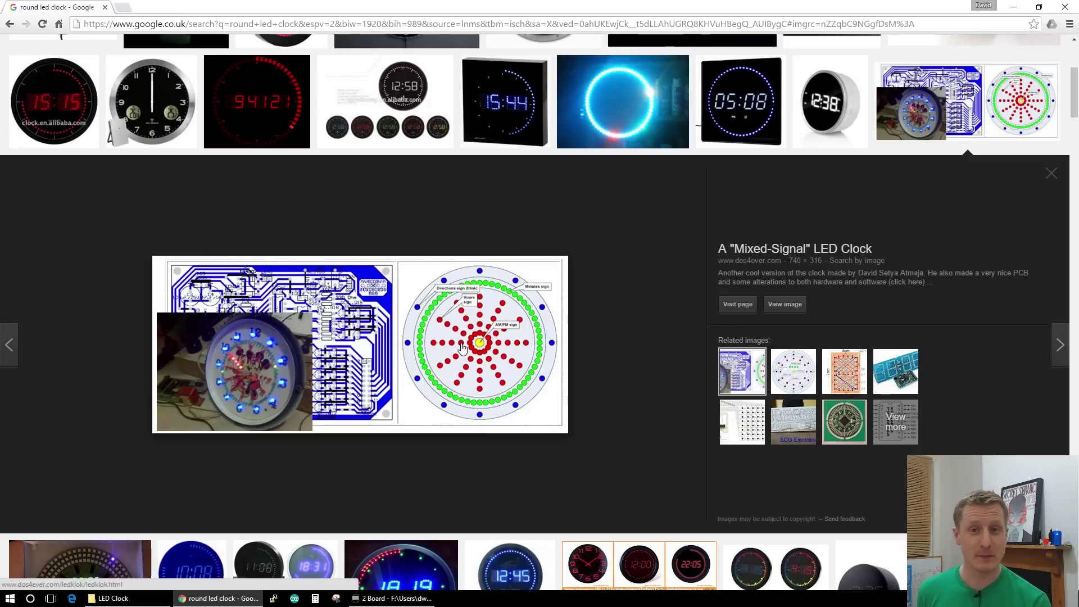
click(394, 597)
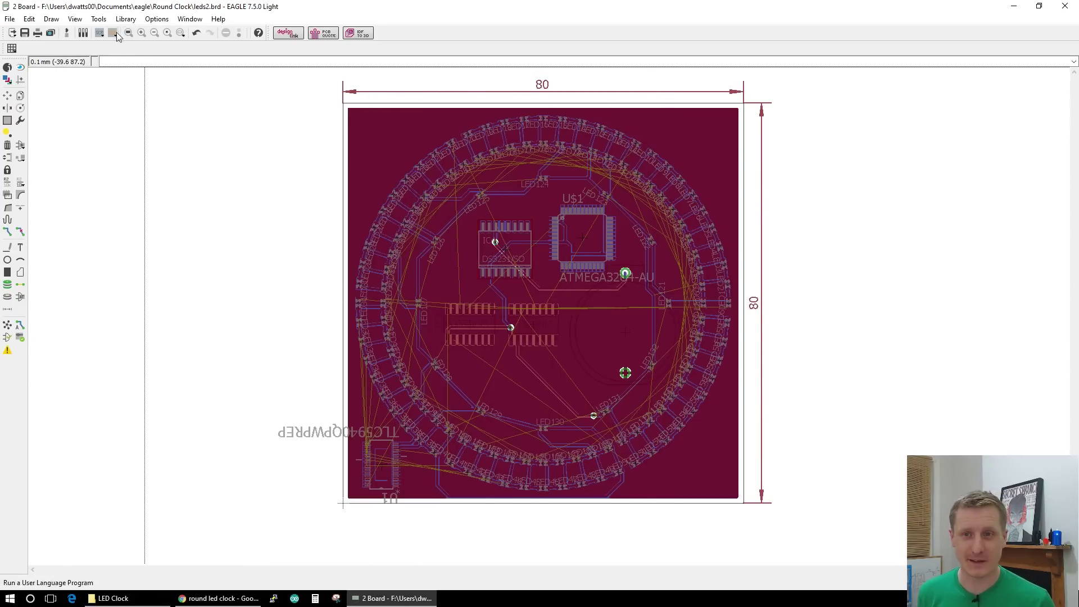
Run cmd-draw.ulp and configure Command Draw for Form Circle with degree angle steps.
click(113, 35)
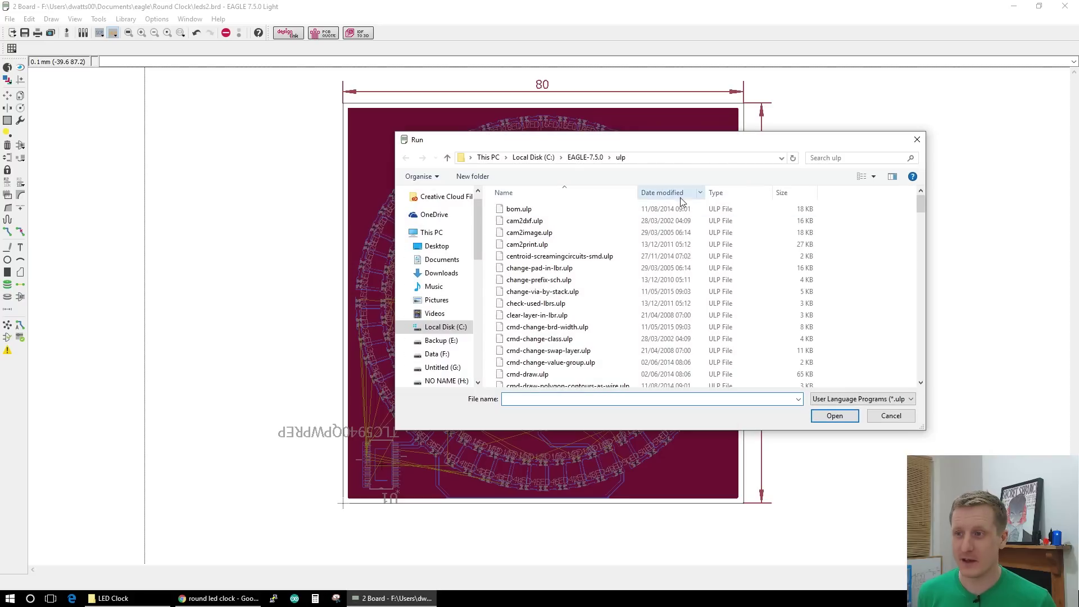
scroll(620, 343, down, 6)
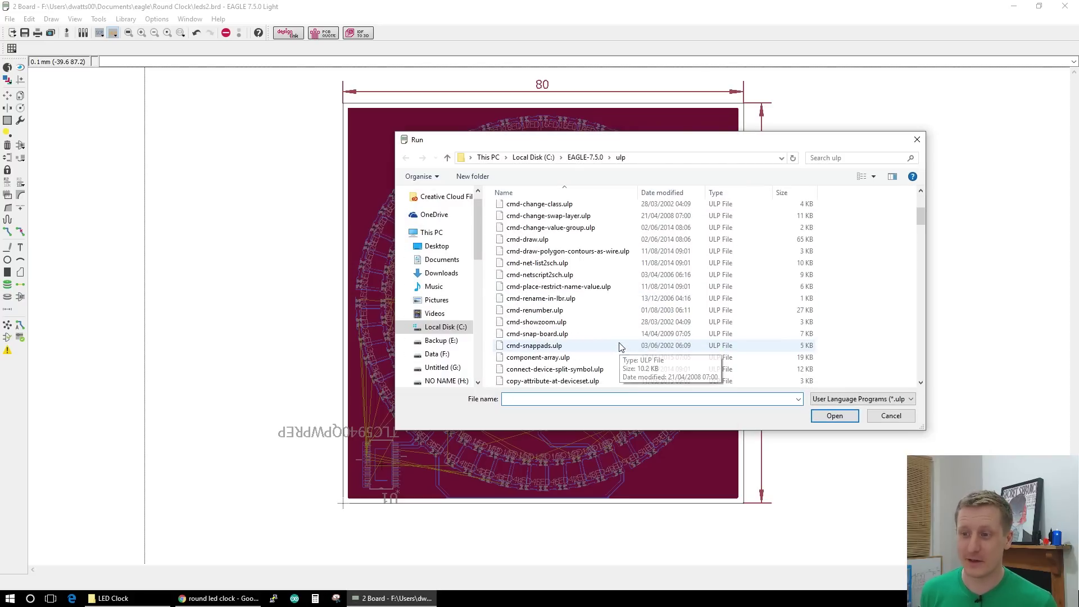
scroll(595, 286, up, 2)
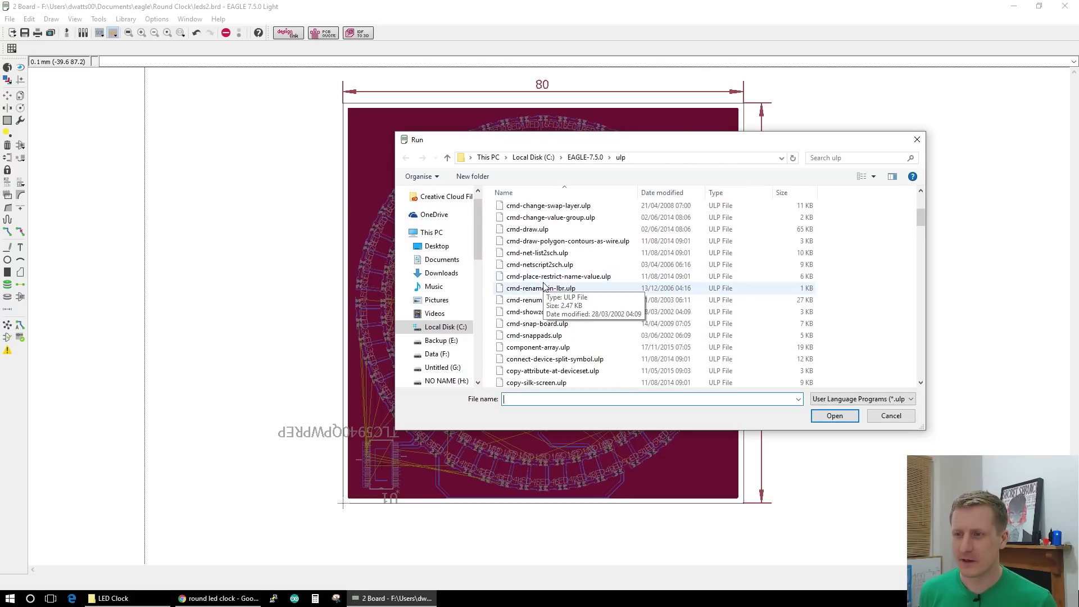
click(541, 232)
double_click(540, 231)
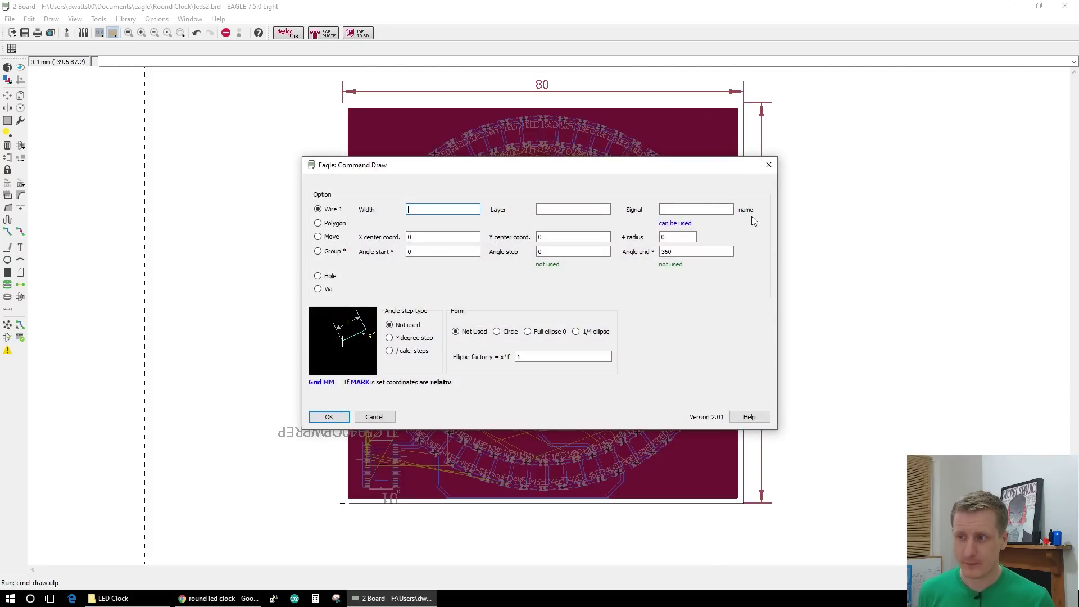
click(702, 208)
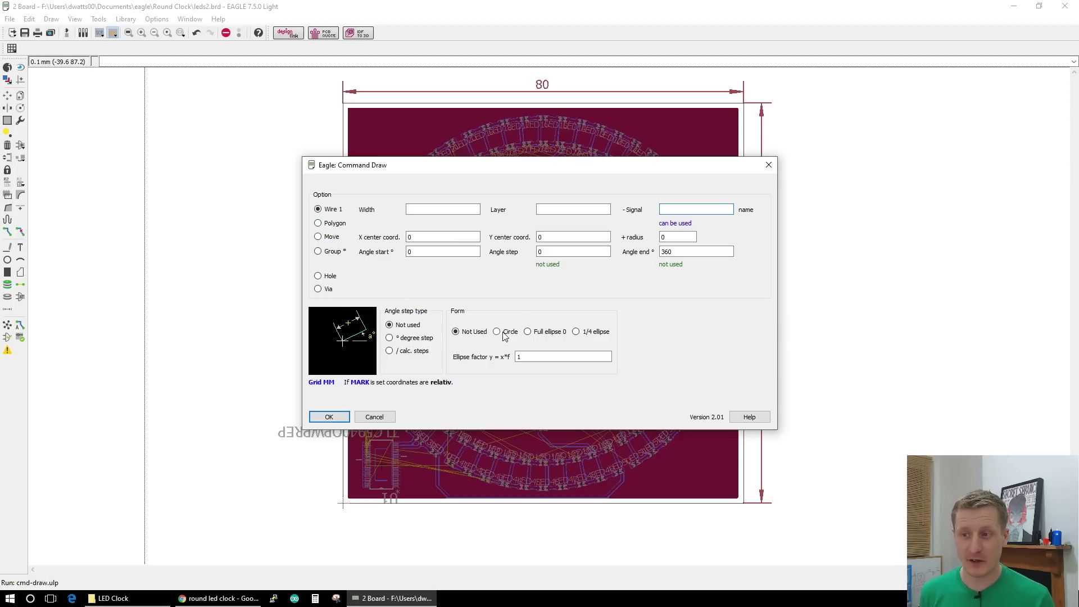
click(416, 338)
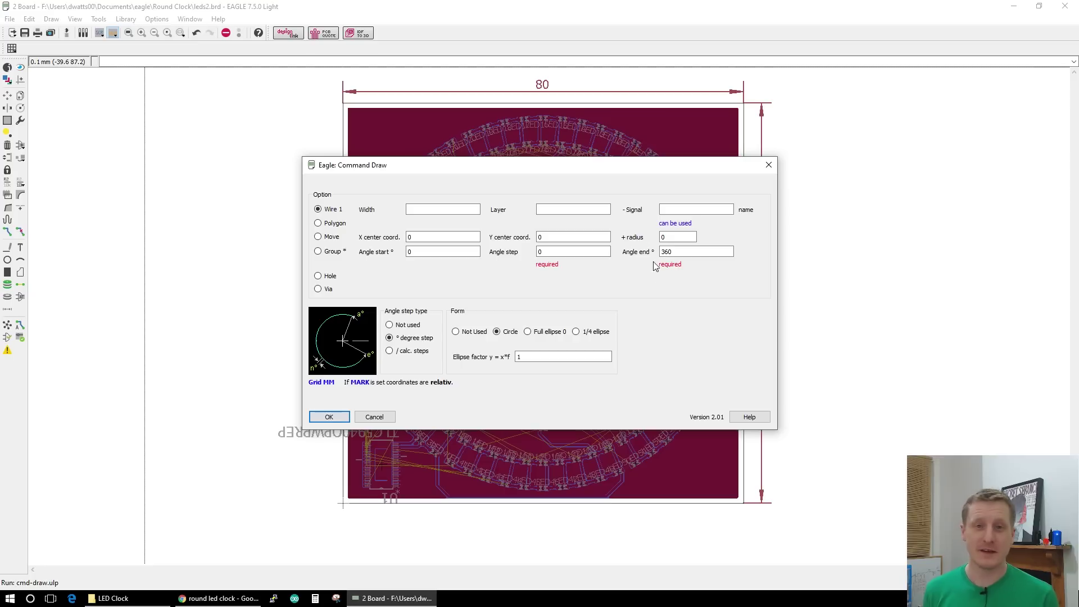
Close Command Draw without drawing, returning to the unrouted board.
click(770, 164)
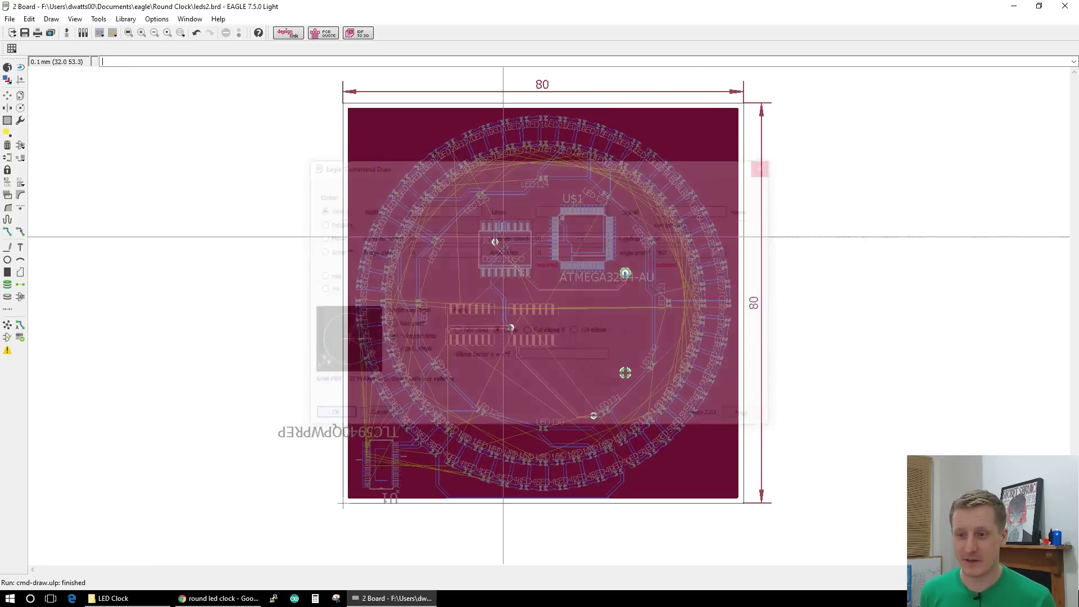